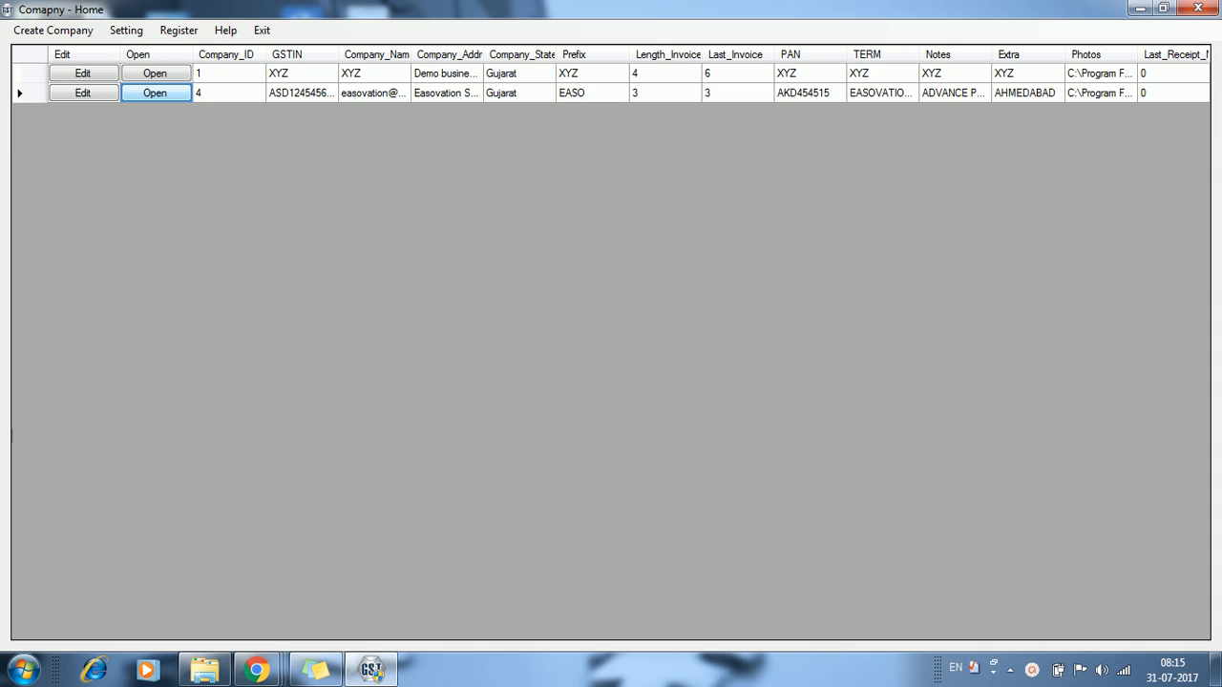
# Open the company with the EASO prefix and review its receipt list and account balances.
pyautogui.click(155, 92)
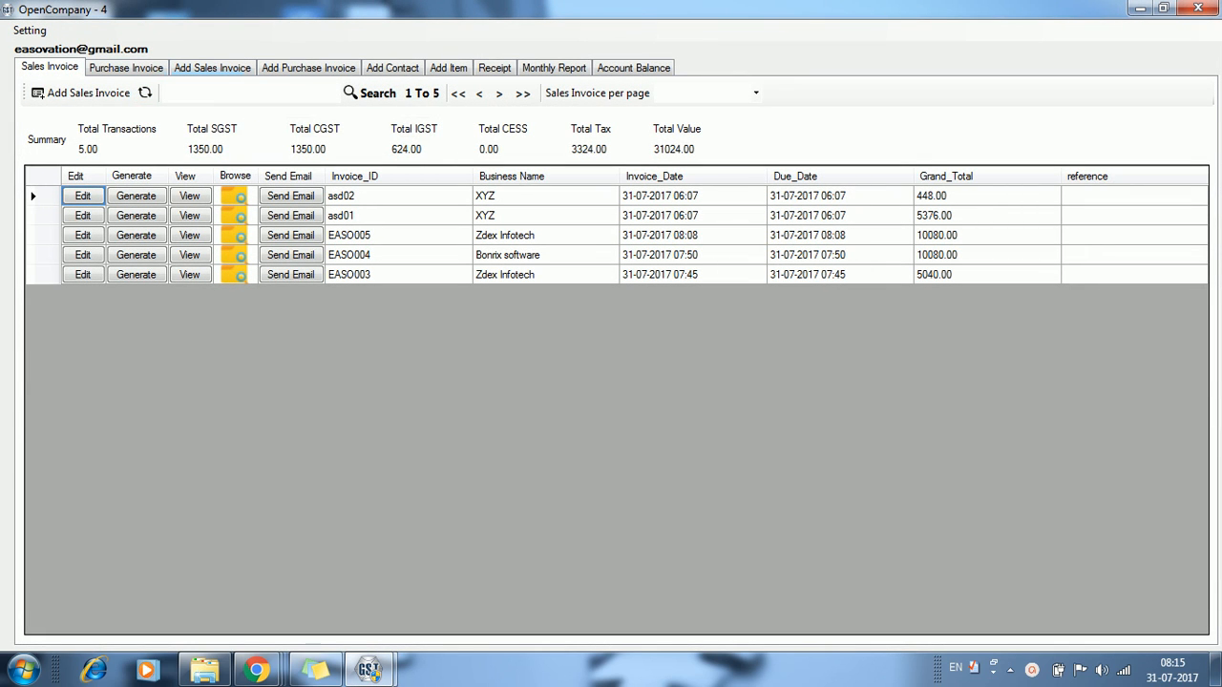
pyautogui.click(494, 68)
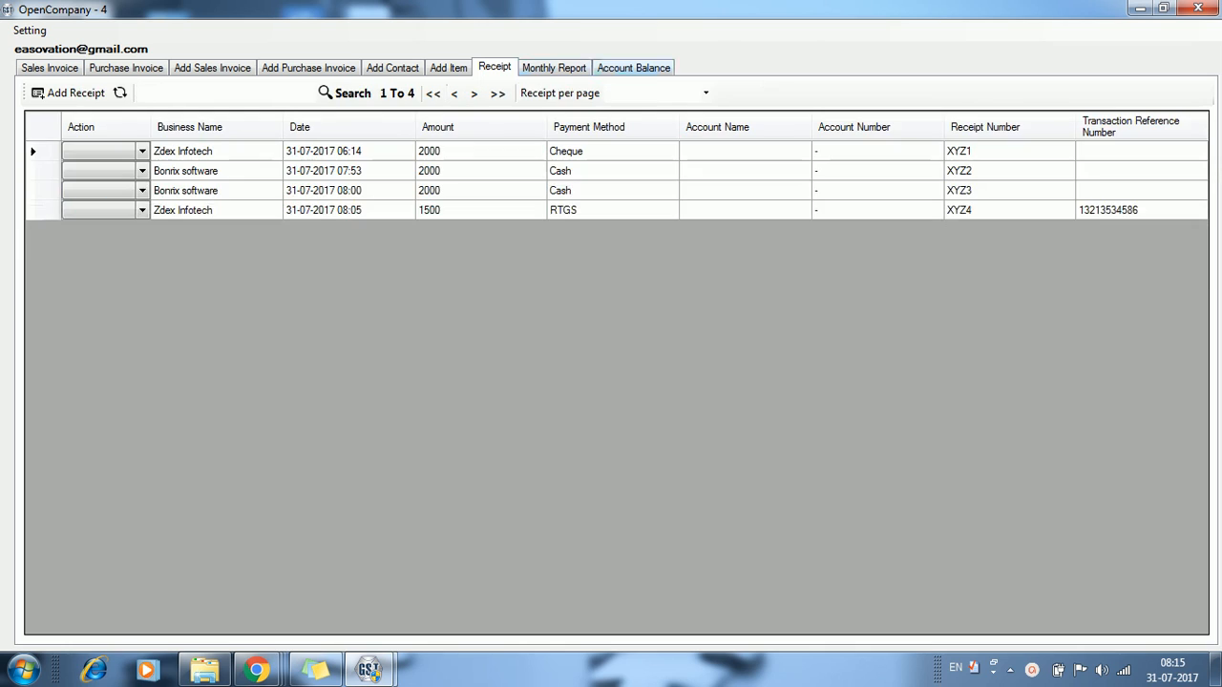
pyautogui.click(633, 67)
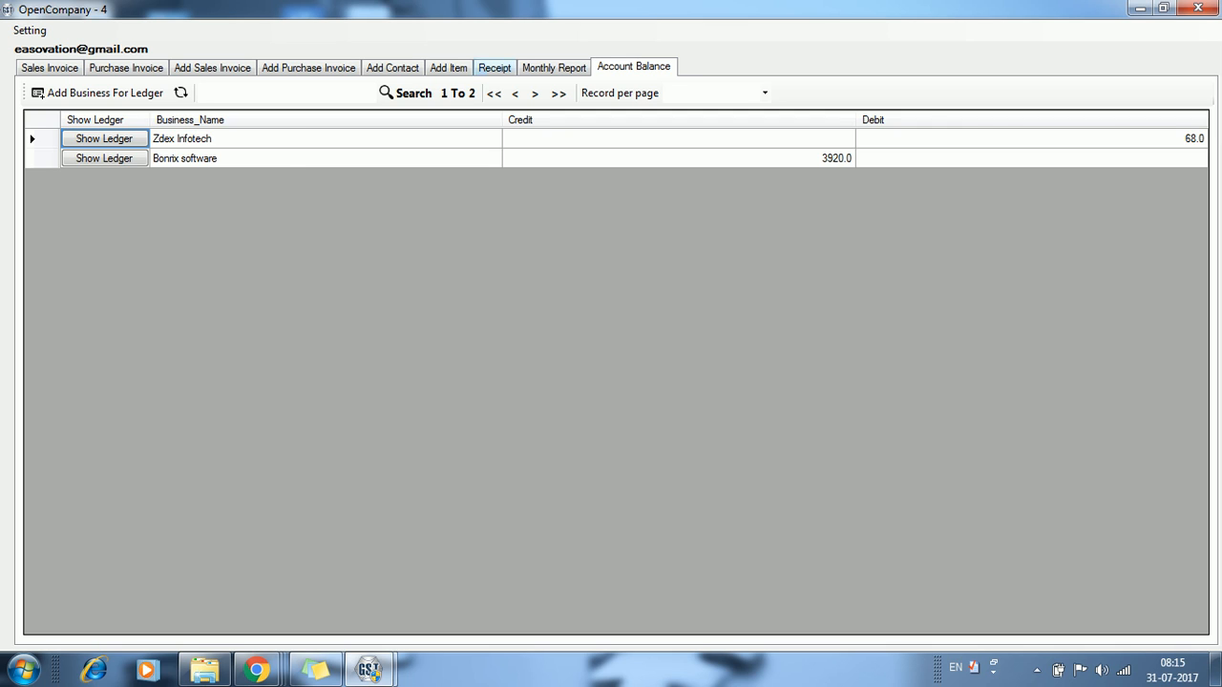
pyautogui.click(495, 68)
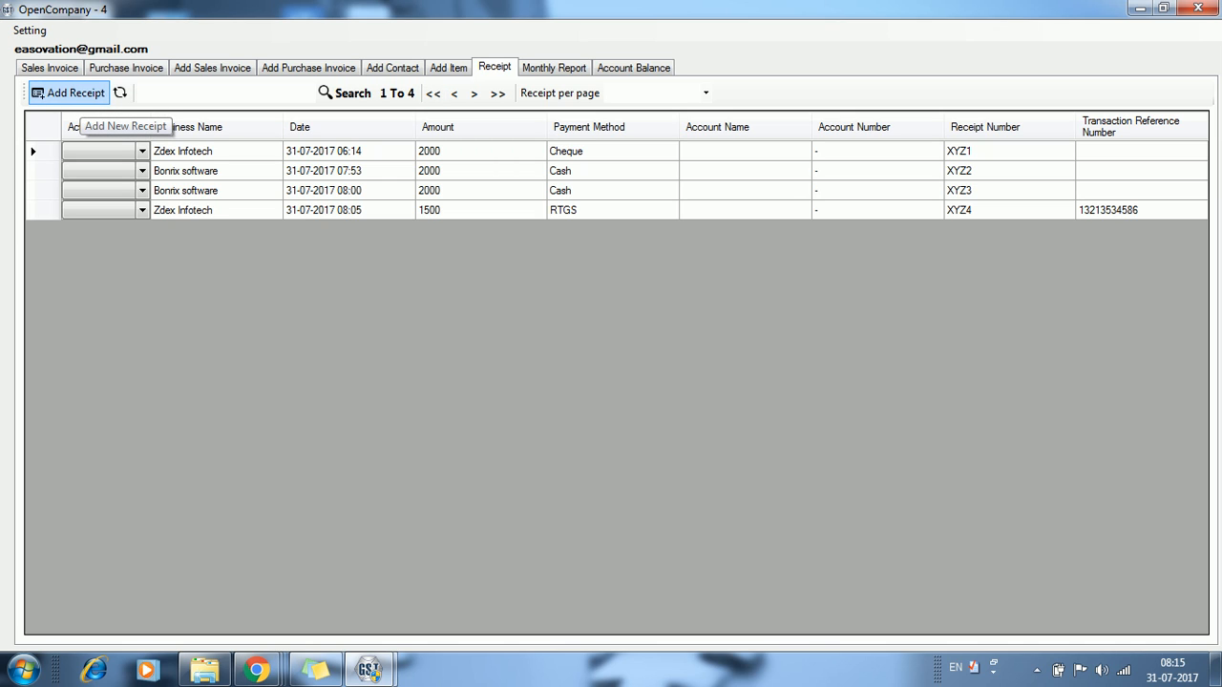
pyautogui.click(632, 68)
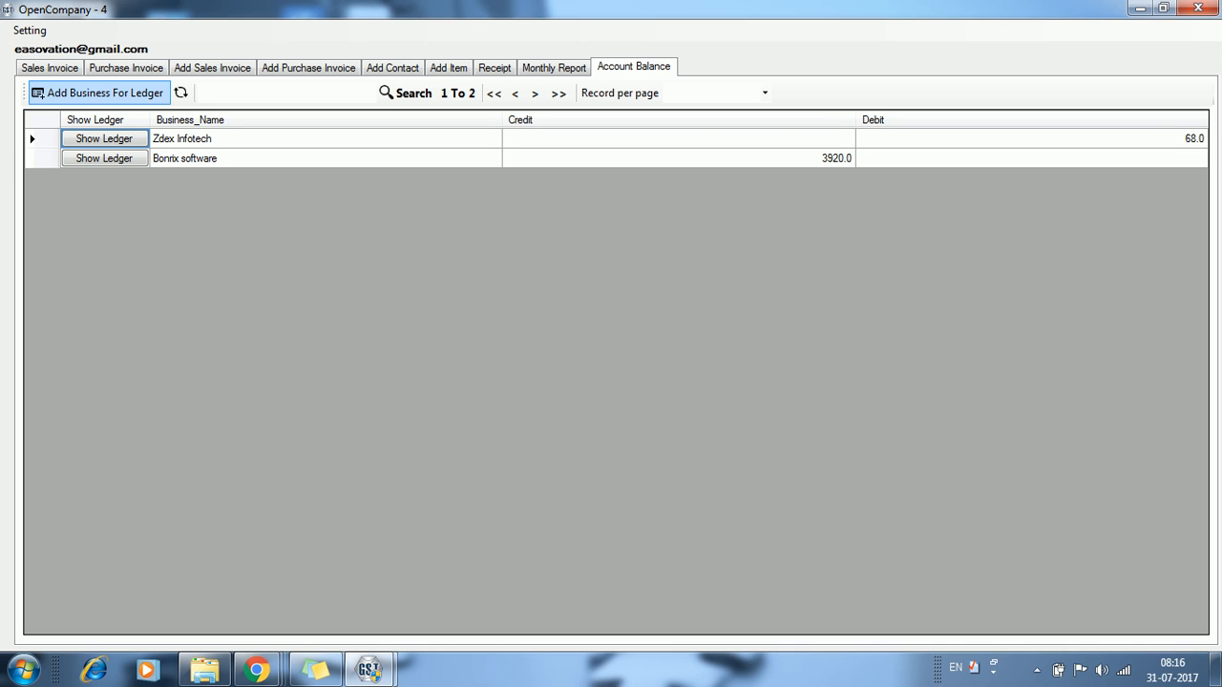
pyautogui.click(99, 93)
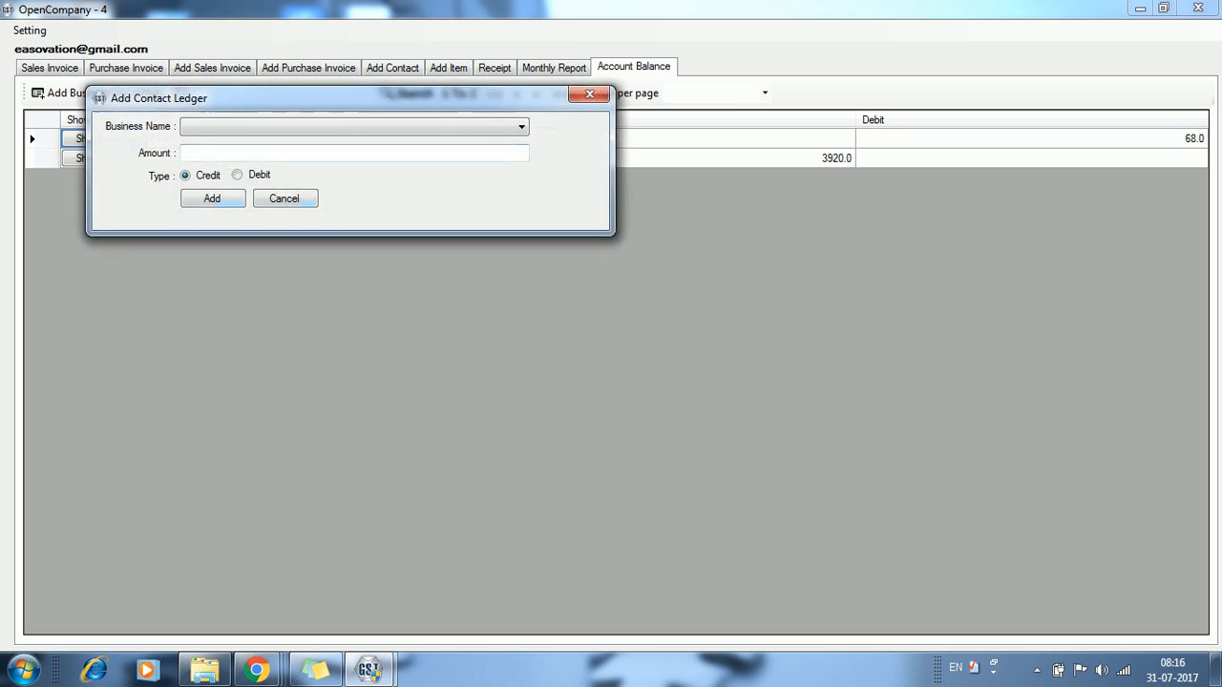
pyautogui.click(354, 126)
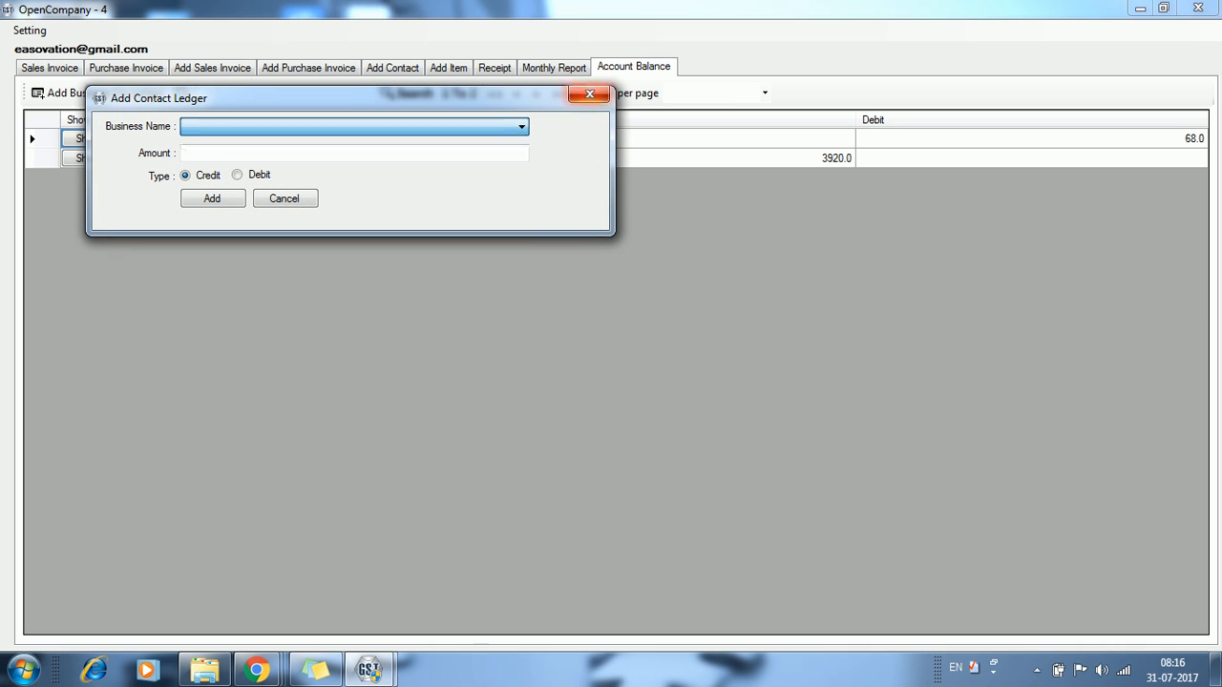
pyautogui.click(354, 126)
pyautogui.click(283, 199)
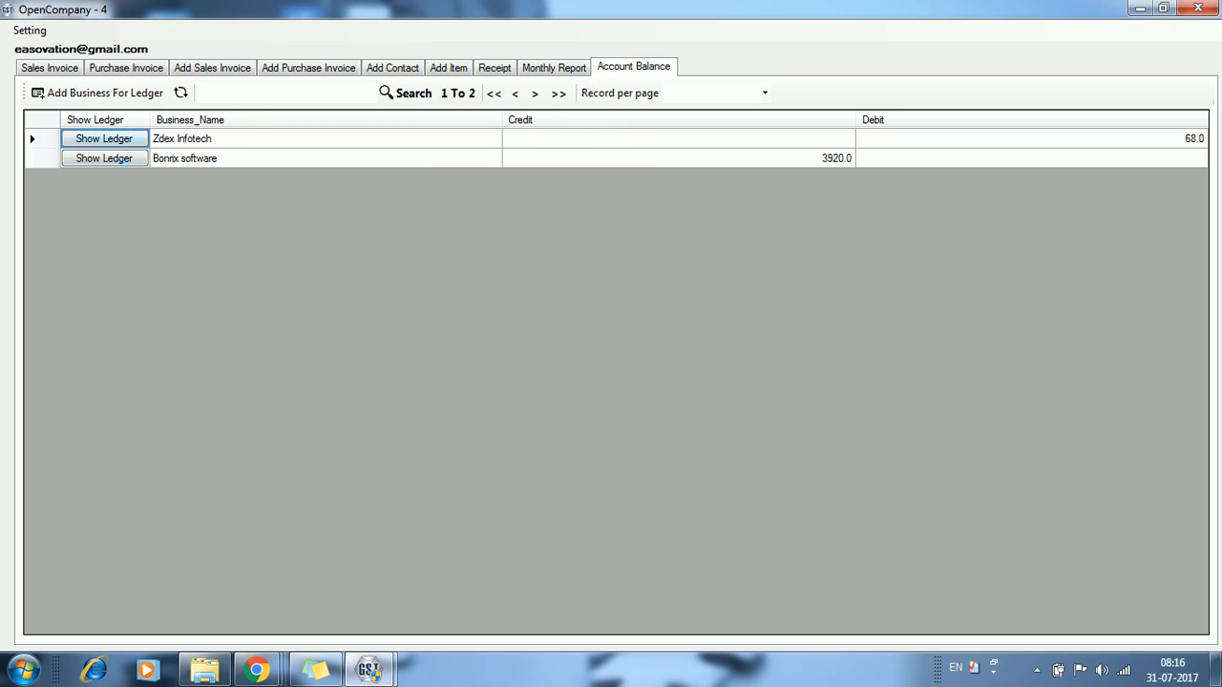
# Examine the ledger entries and closing balance of Zdex Infotech, and close the ledger.
pyautogui.click(104, 140)
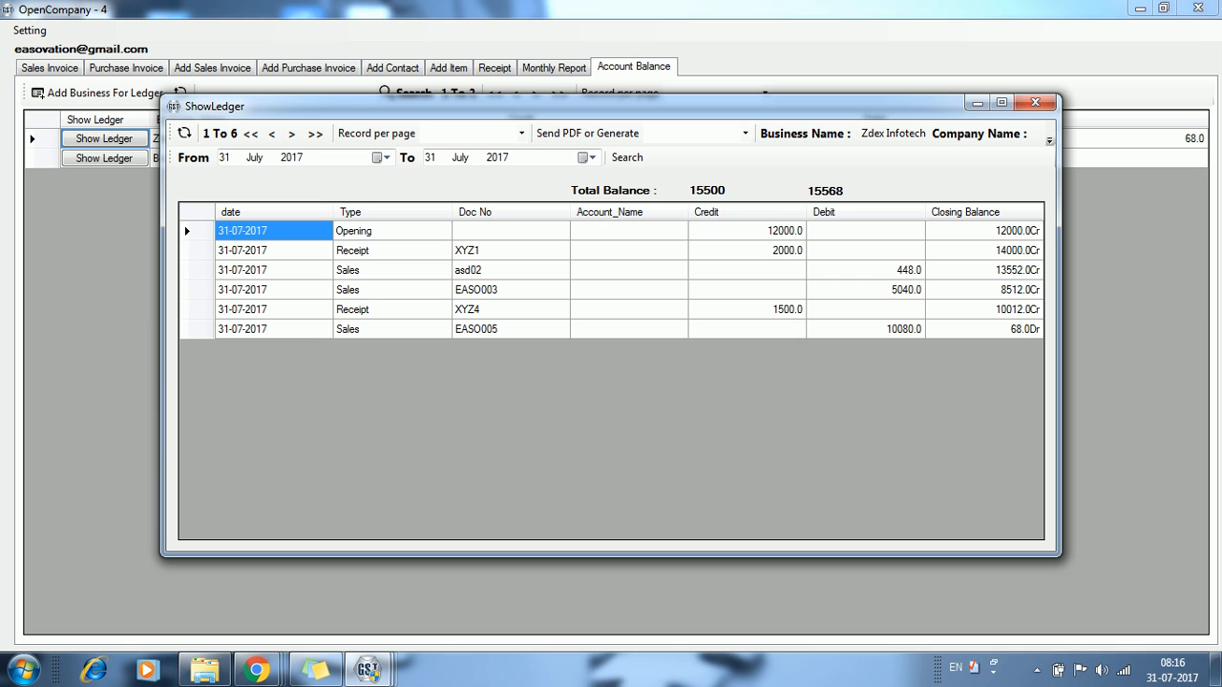
pyautogui.click(1034, 102)
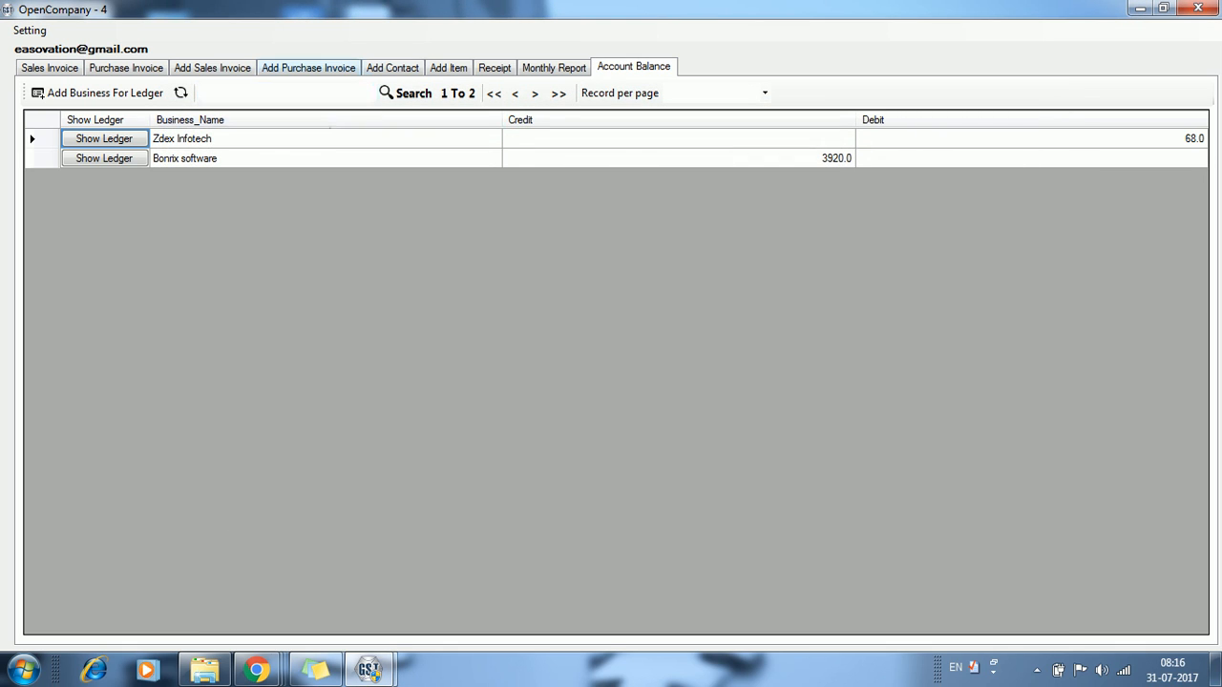
# Start a new receipt received from Zdex Infotech with an amount of 2000.
pyautogui.click(494, 68)
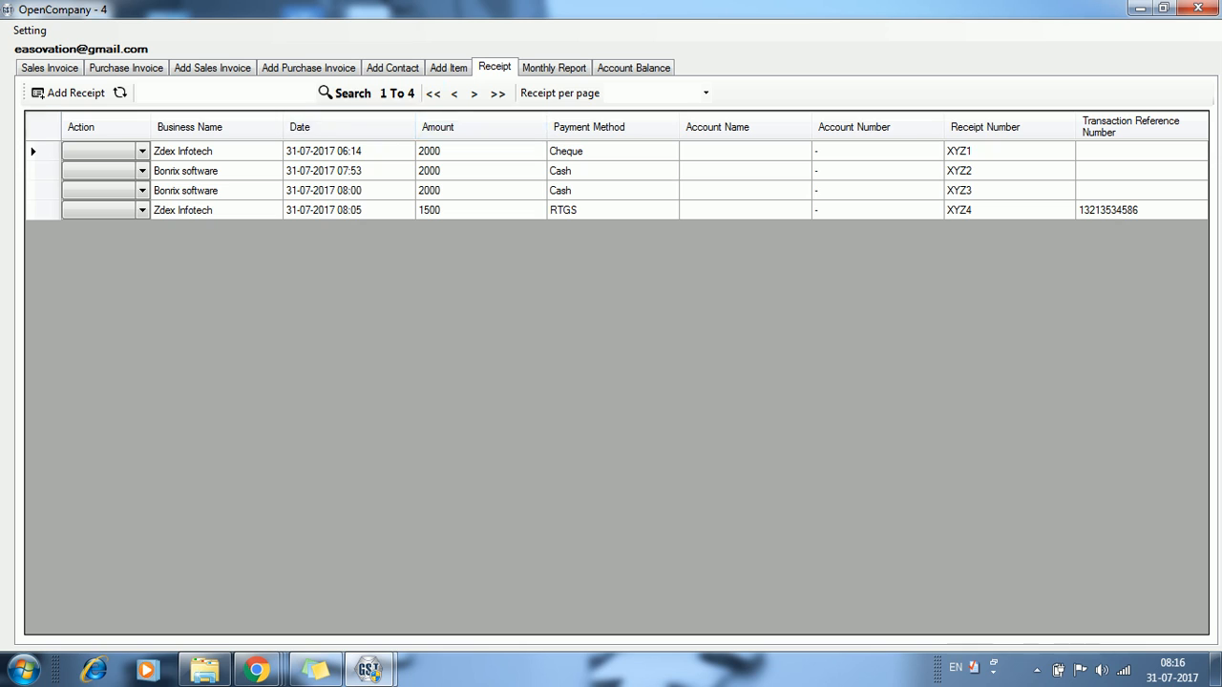
pyautogui.click(67, 92)
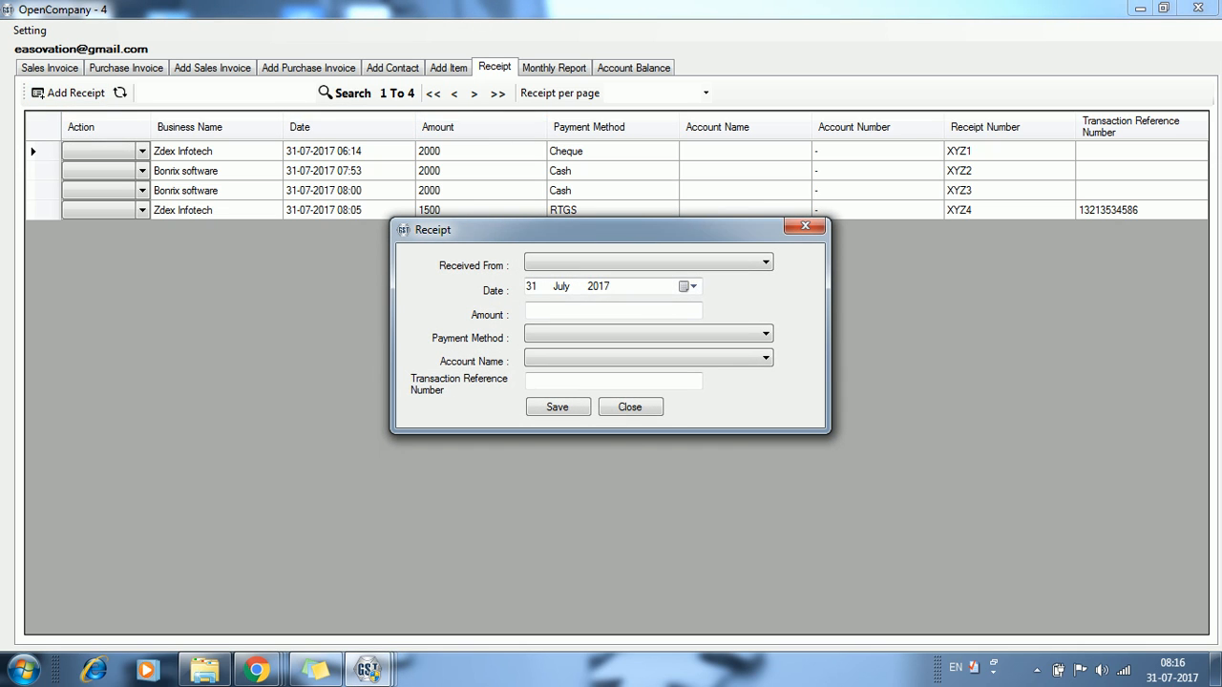
pyautogui.click(649, 262)
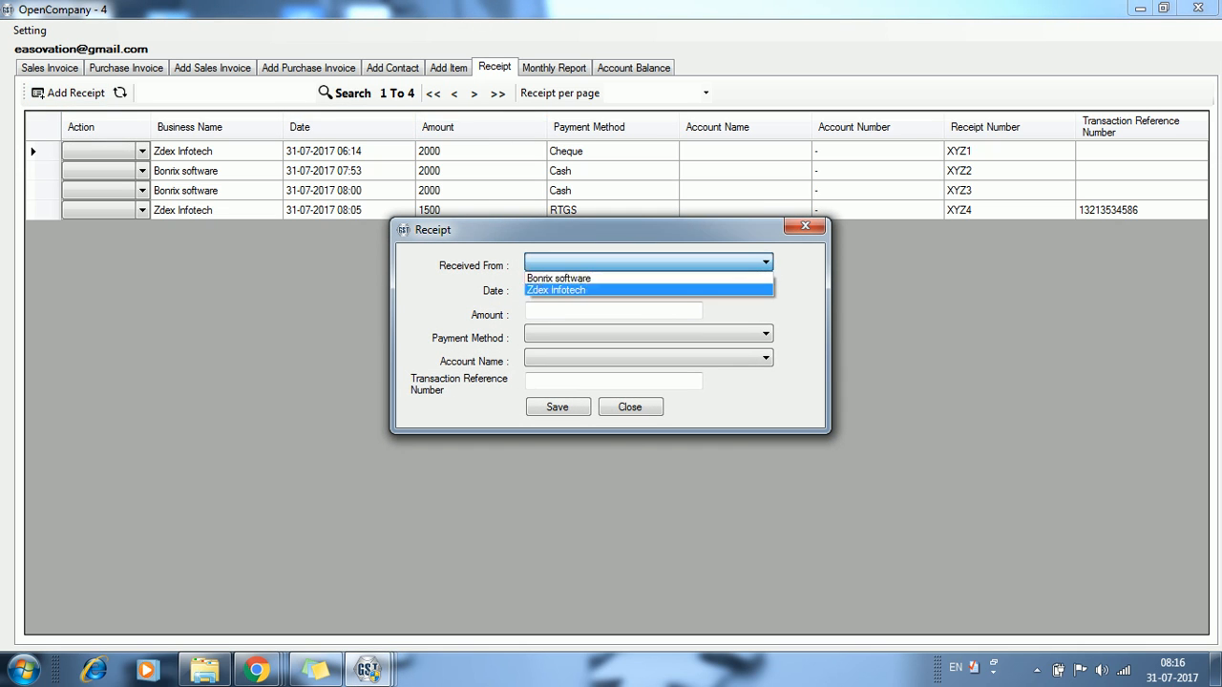
pyautogui.click(591, 290)
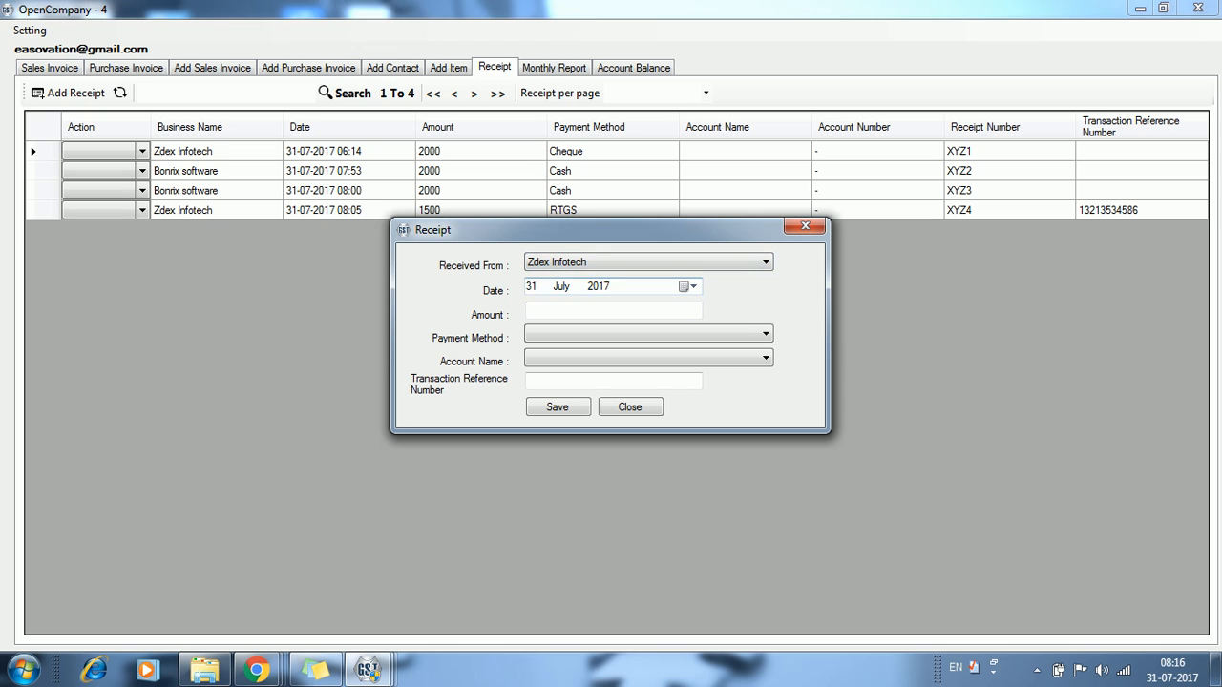
pyautogui.click(596, 312)
pyautogui.write('2000')
pyautogui.press('Tab')
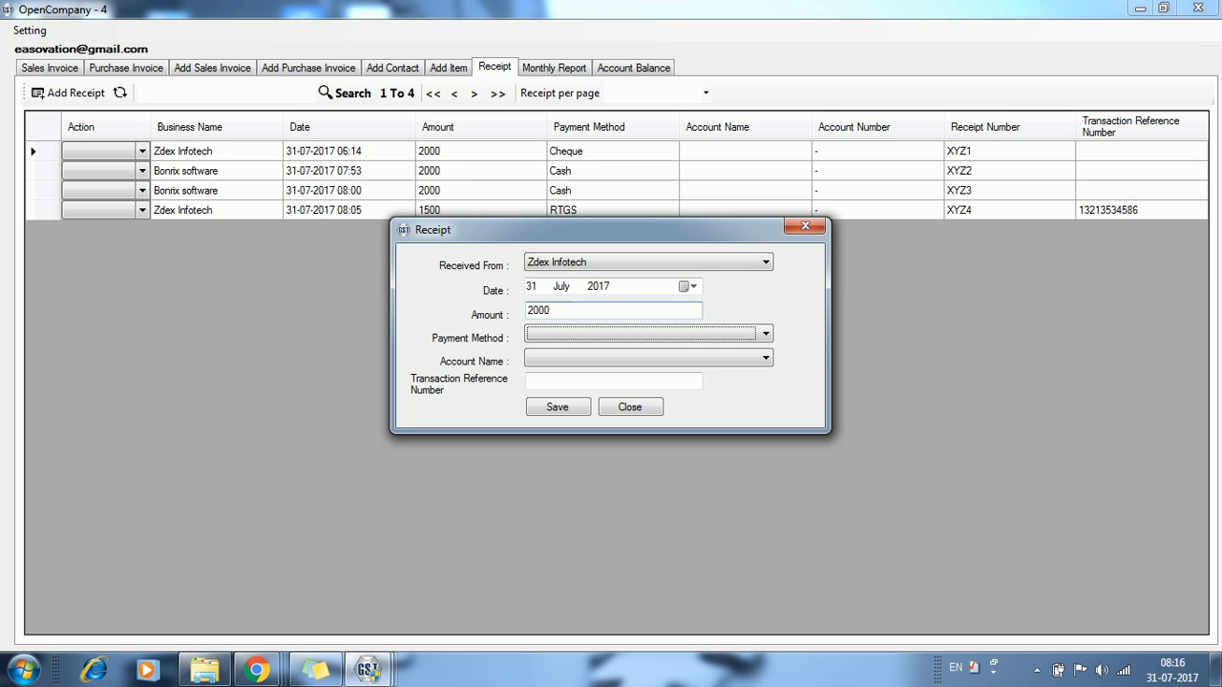
# Set the payment method to Cash, leave the account name and transaction reference number blank, and save the receipt.
pyautogui.click(658, 334)
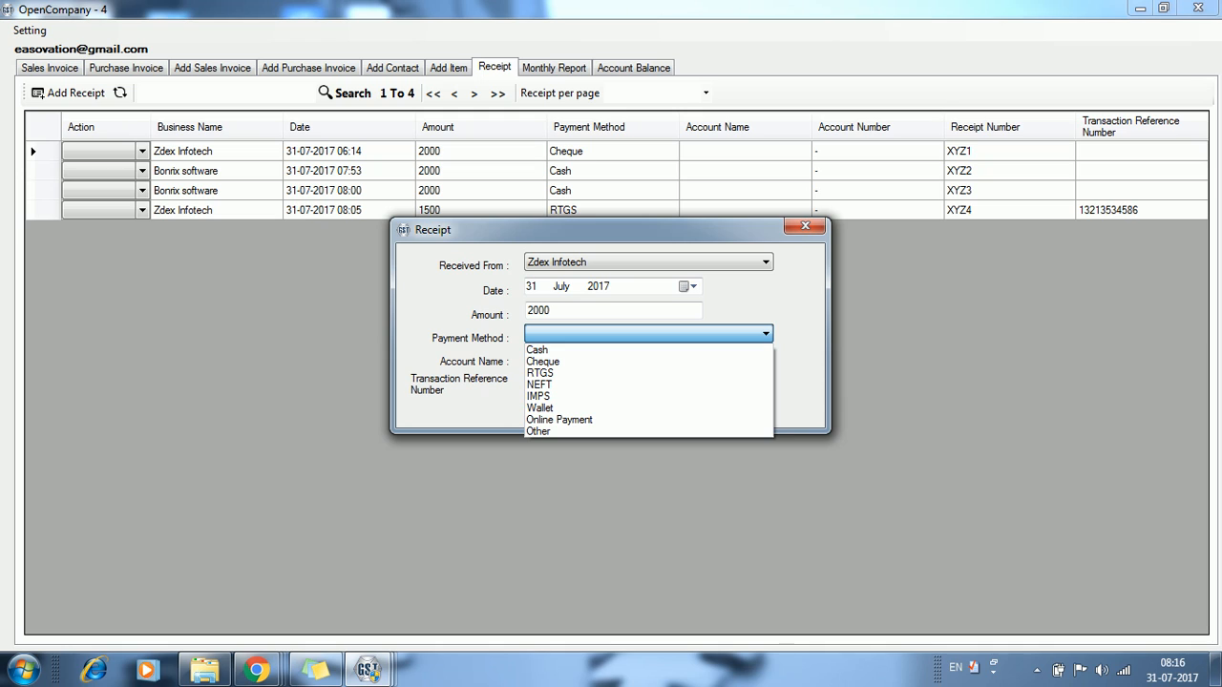
pyautogui.press('Return')
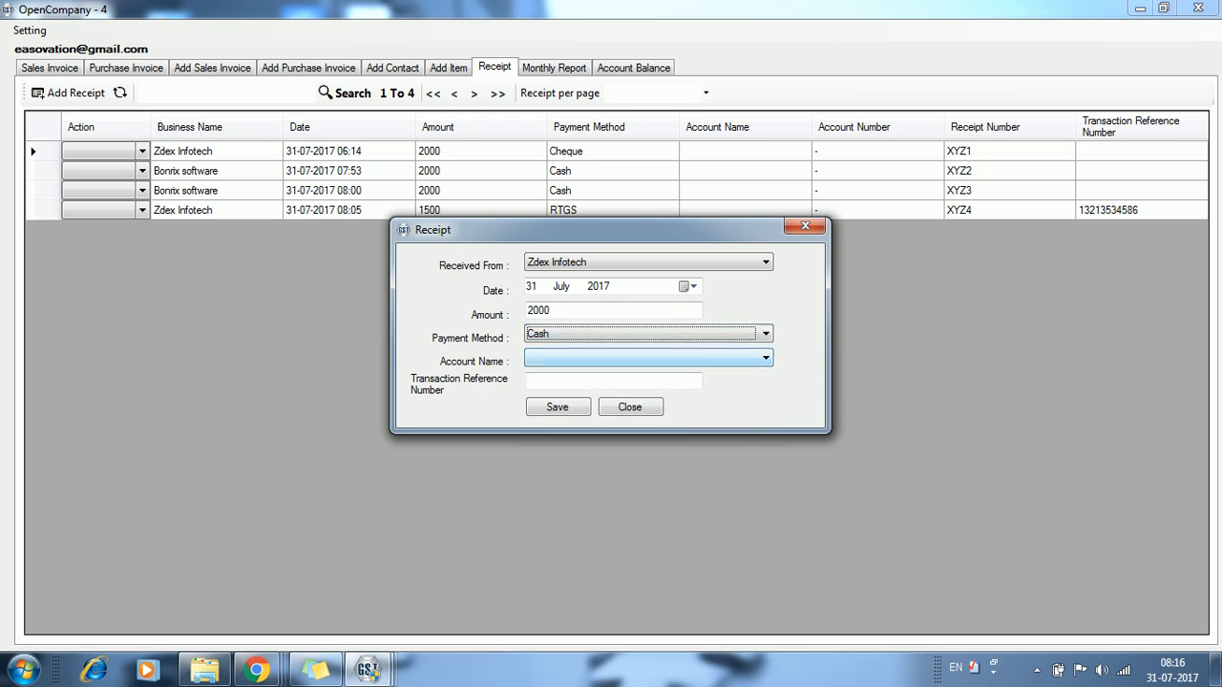
pyautogui.press('Tab')
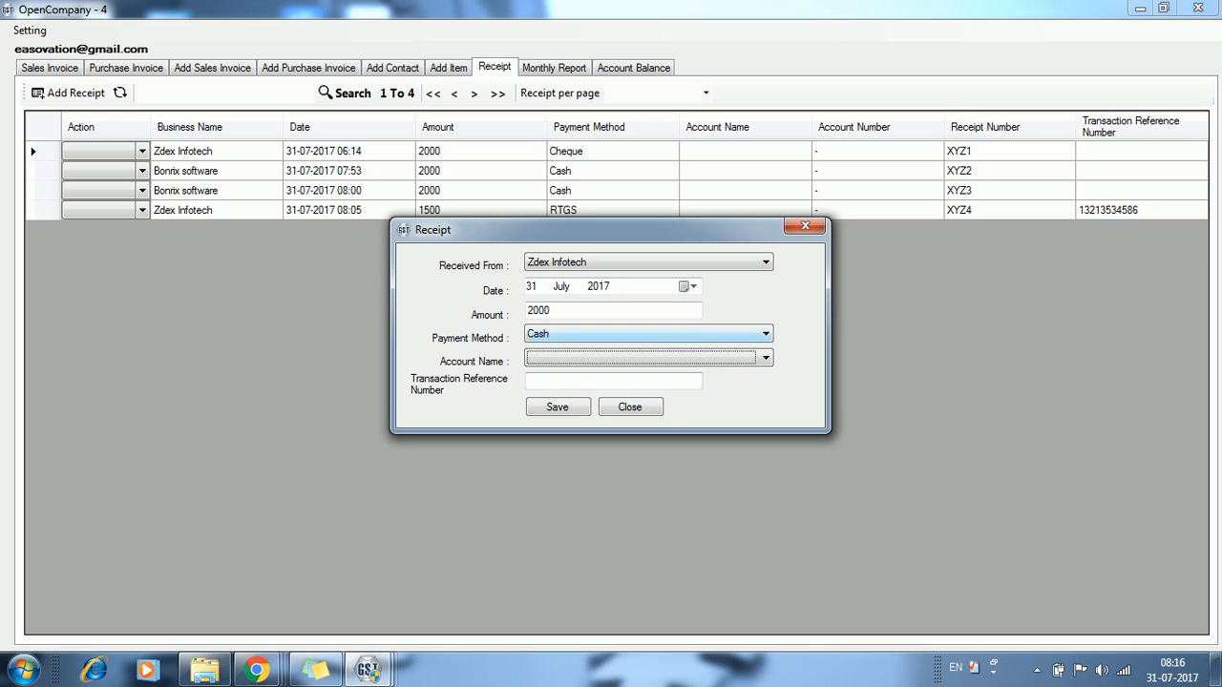
pyautogui.click(649, 334)
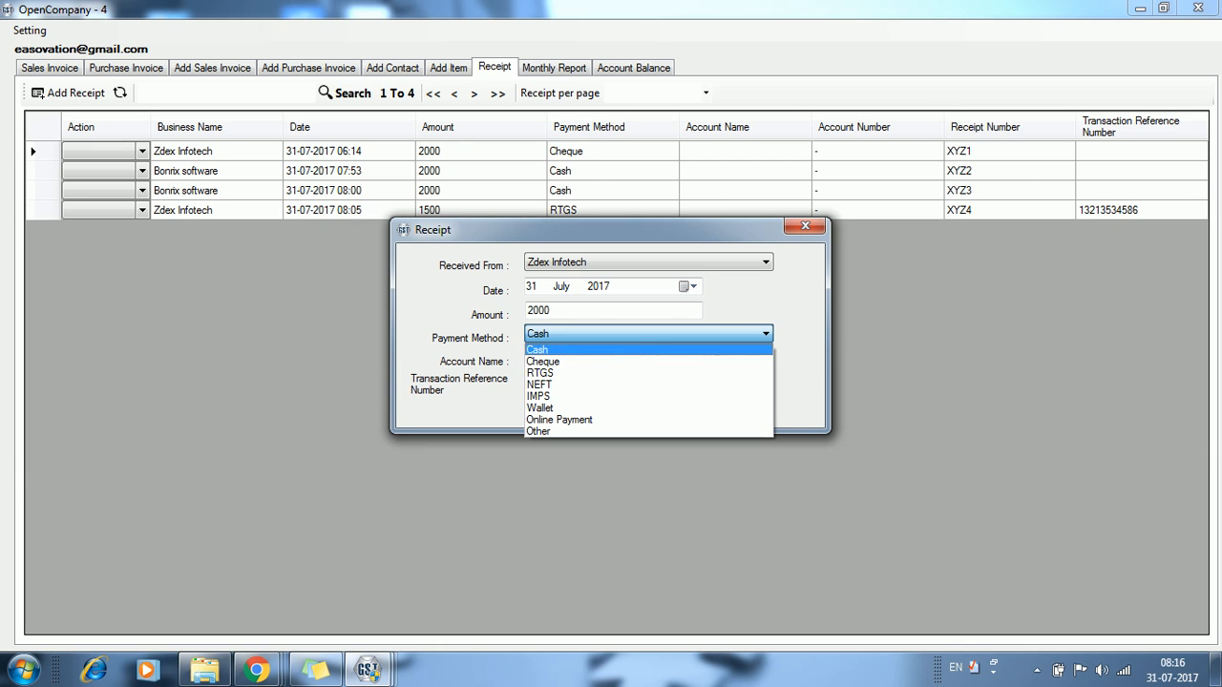
pyautogui.click(573, 350)
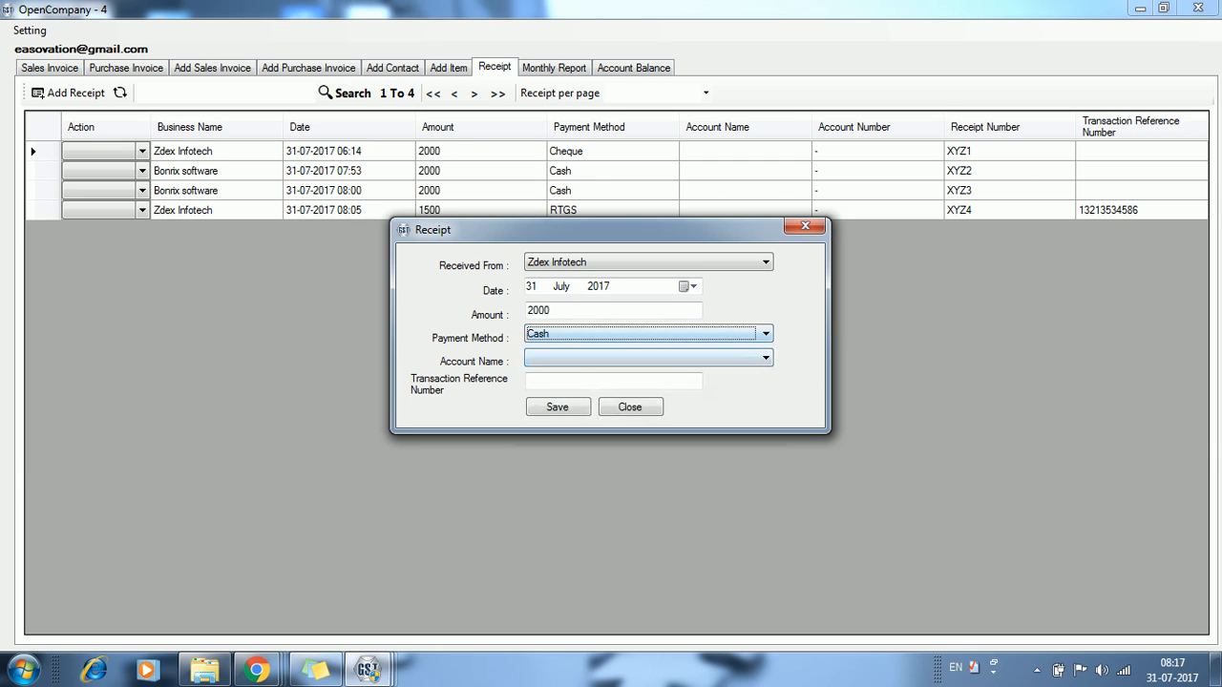
pyautogui.click(649, 358)
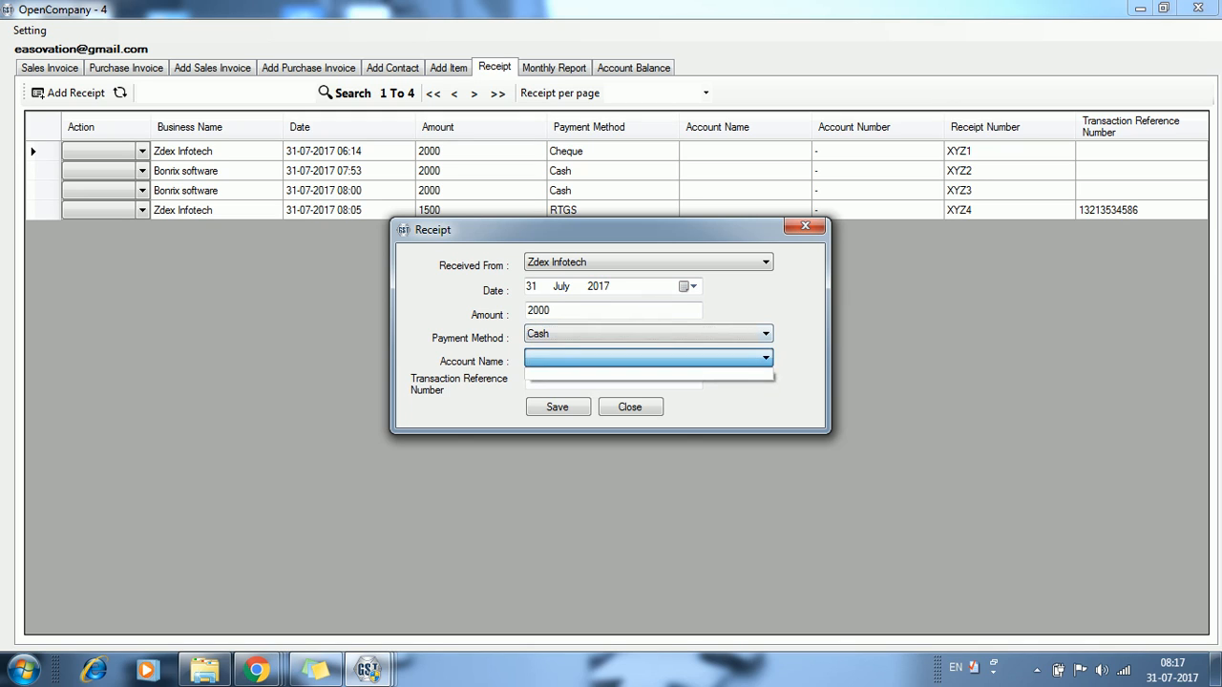
pyautogui.click(649, 376)
pyautogui.click(630, 381)
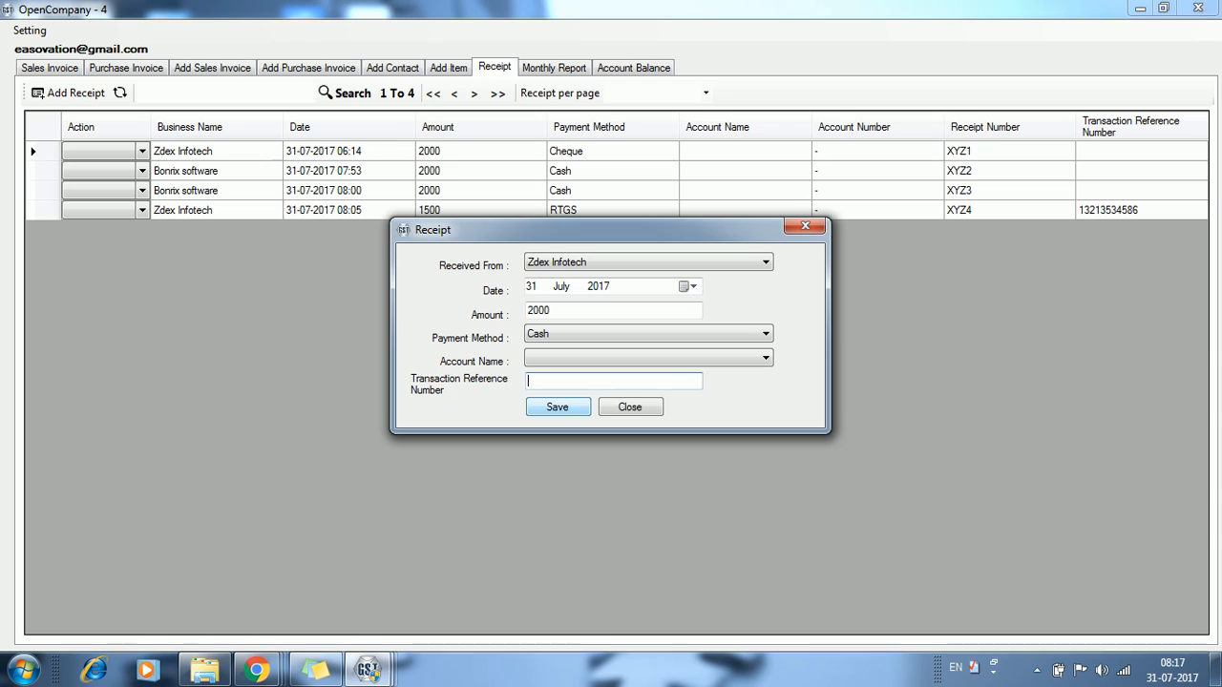
pyautogui.press('Return')
pyautogui.press('Return')
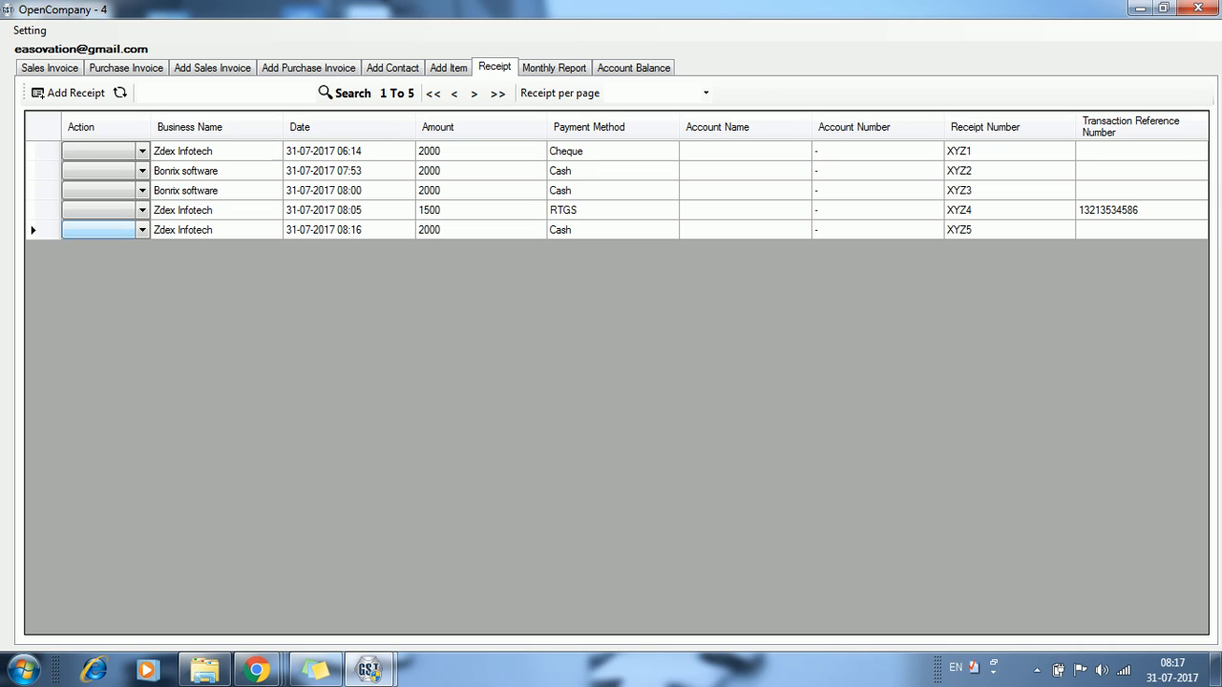
# Generate the PDF for the newly added Zdex Infotech cash receipt.
pyautogui.click(142, 230)
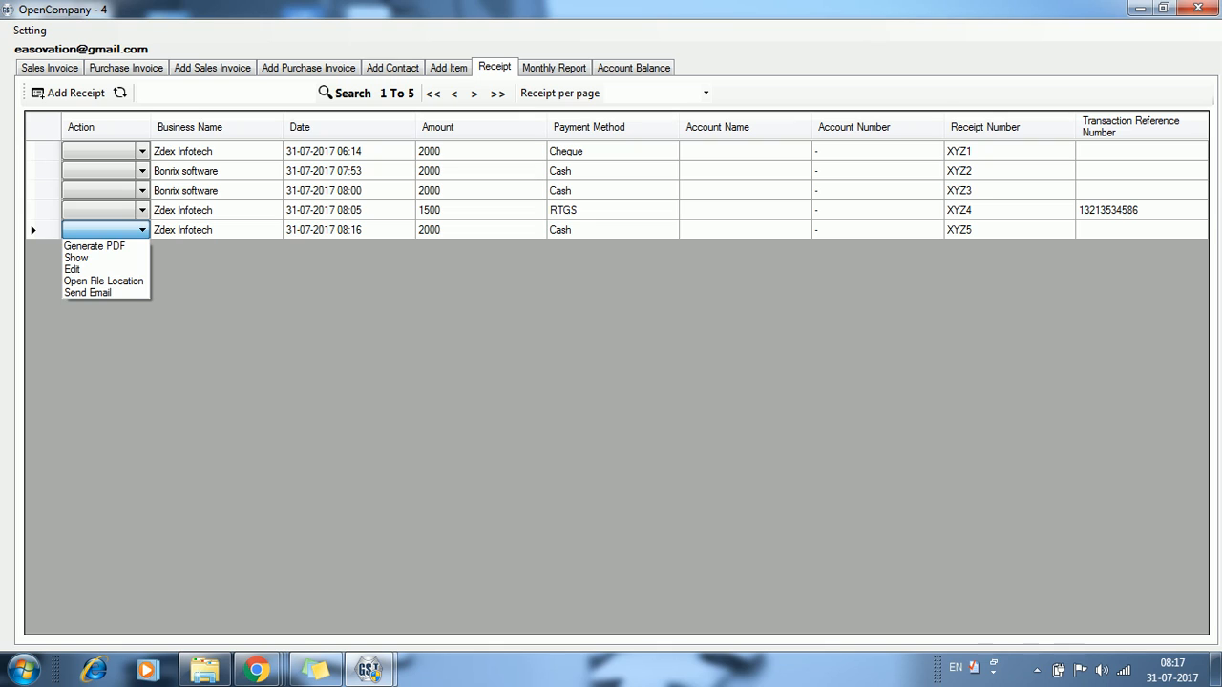
pyautogui.click(95, 246)
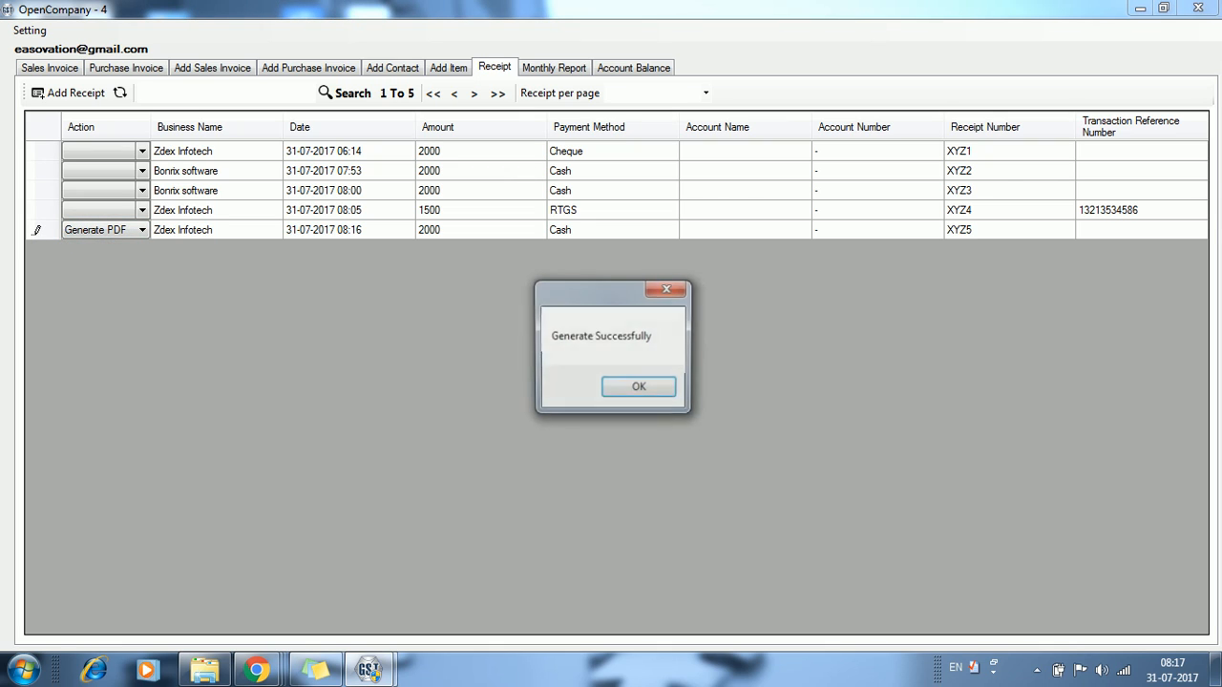
pyautogui.press('Return')
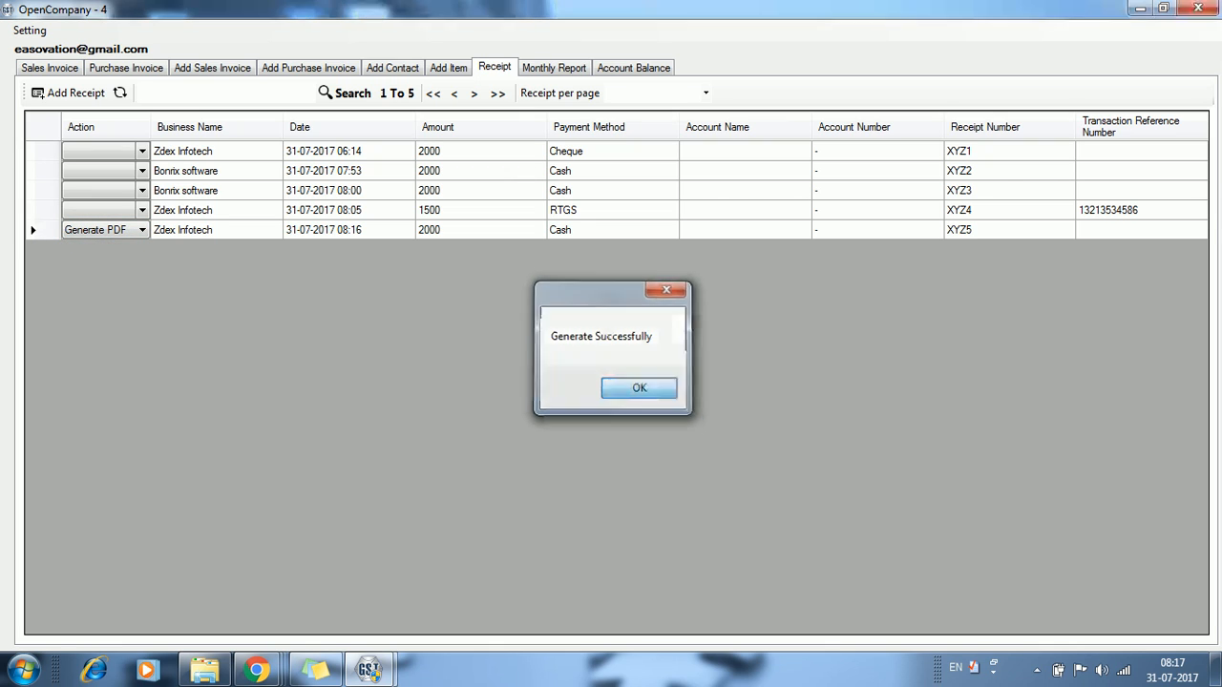
# Show the generated PDF of the new cash receipt, check its details and close it.
pyautogui.click(142, 230)
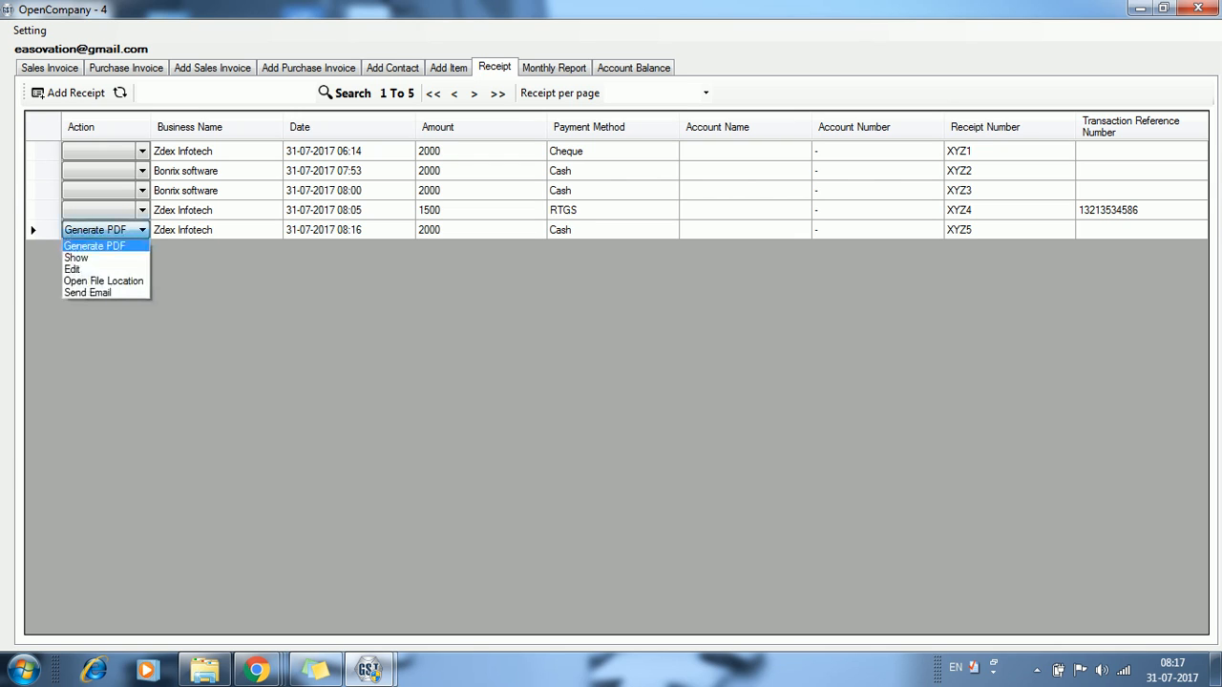
pyautogui.press('Return')
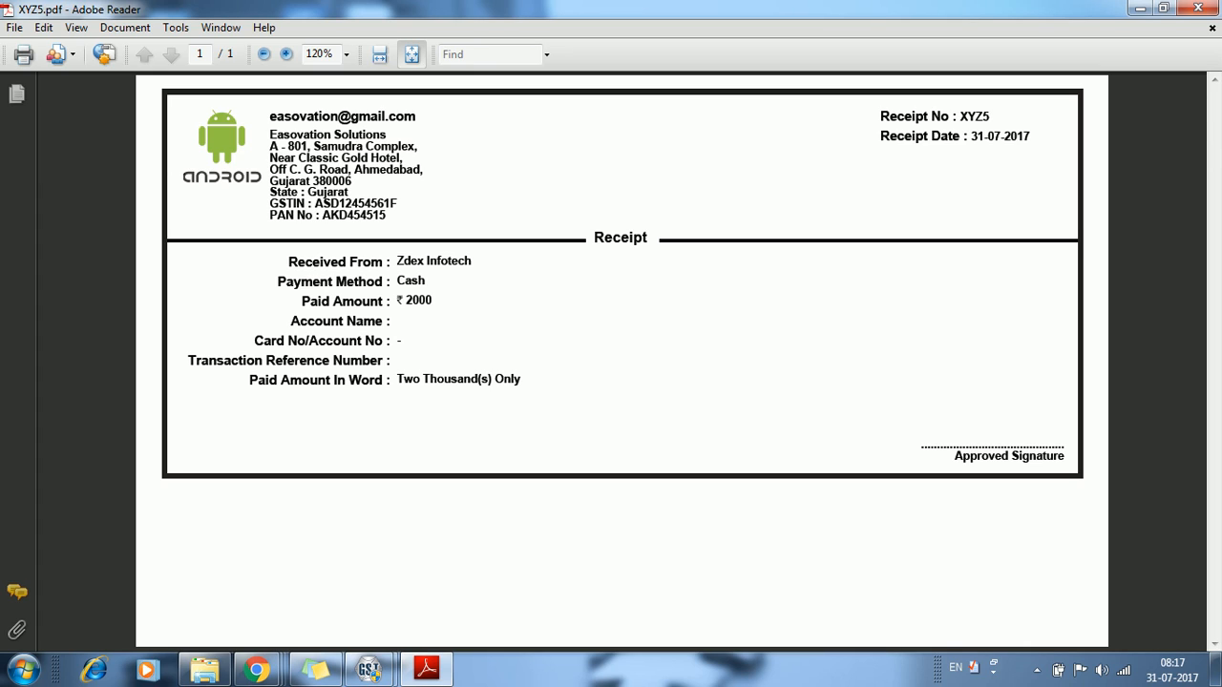
pyautogui.click(1198, 8)
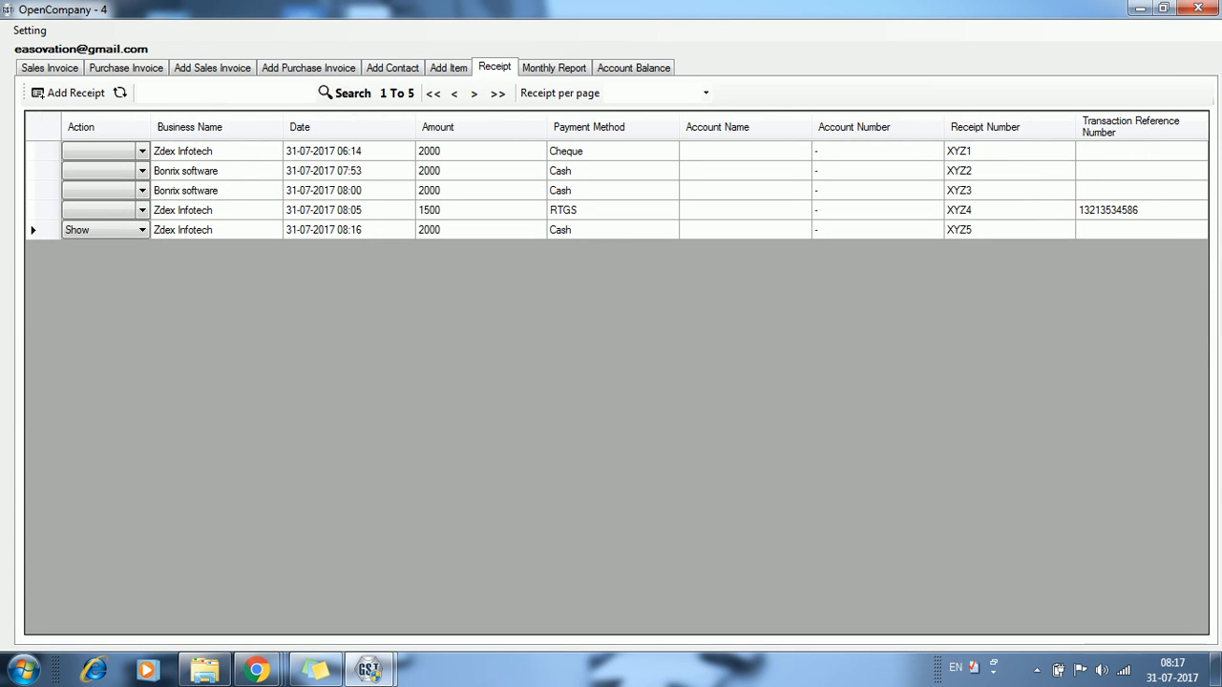
# Examine the Zdex Infotech ledger for the new receipt's credit amount and the closing balances before and after it.
pyautogui.click(633, 67)
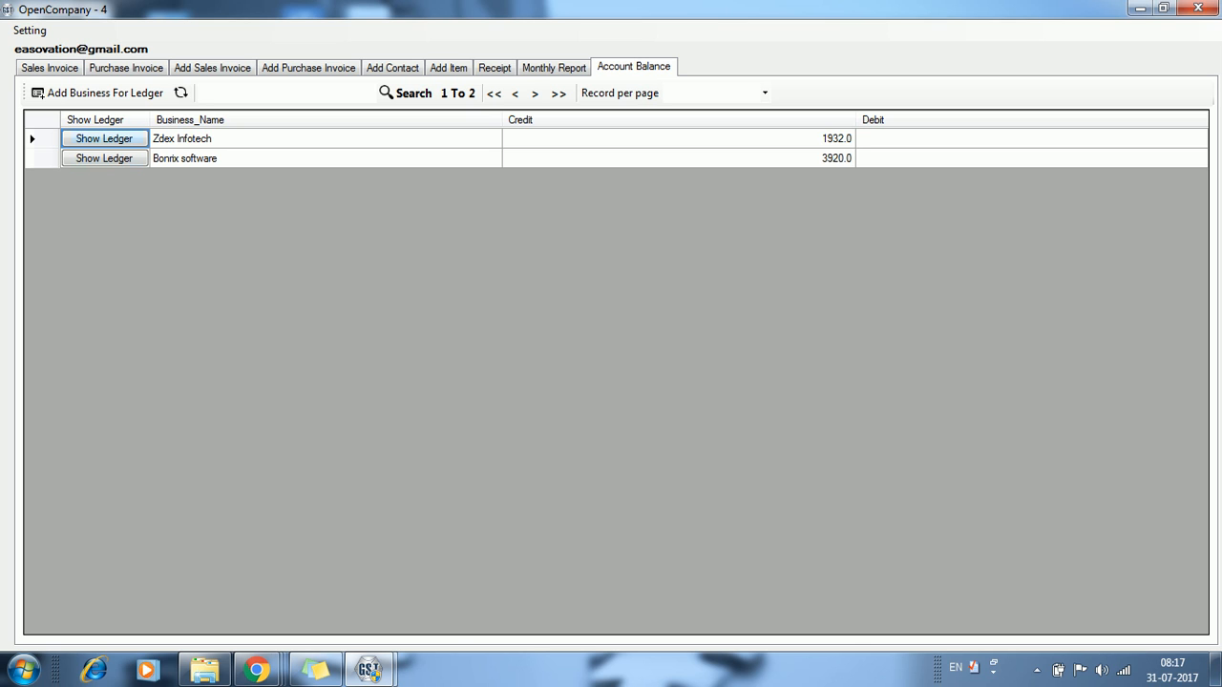
pyautogui.click(104, 139)
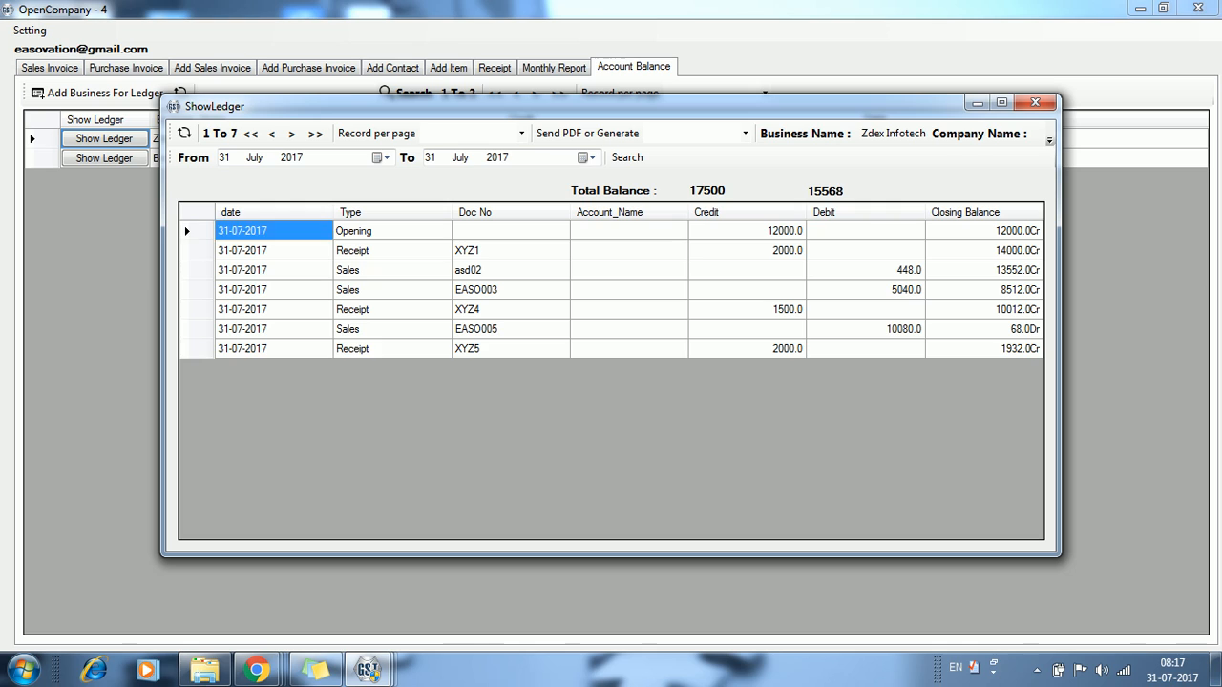
pyautogui.click(391, 349)
pyautogui.click(510, 350)
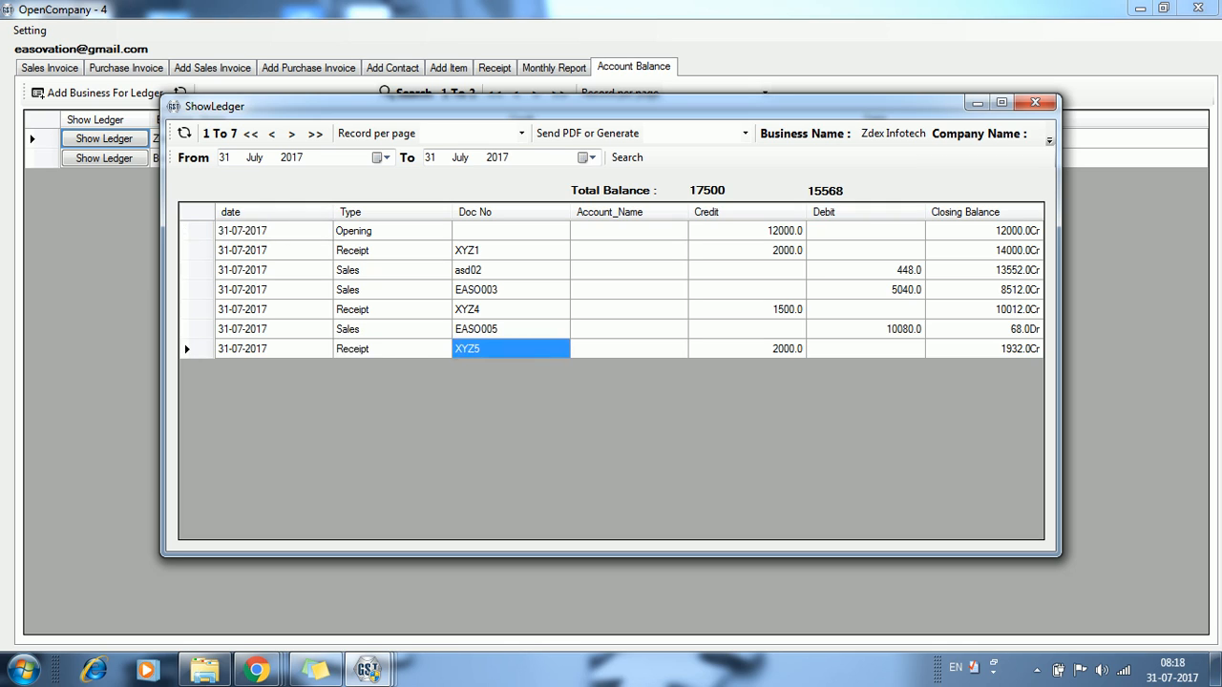
pyautogui.click(747, 349)
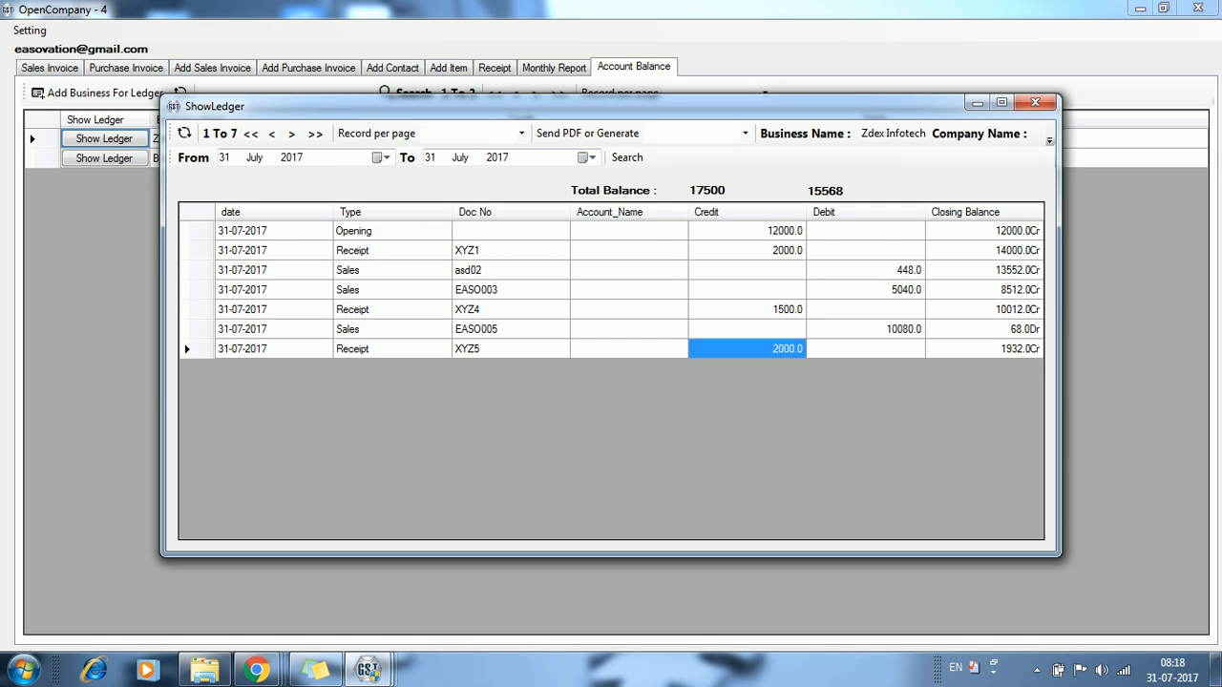
pyautogui.click(984, 350)
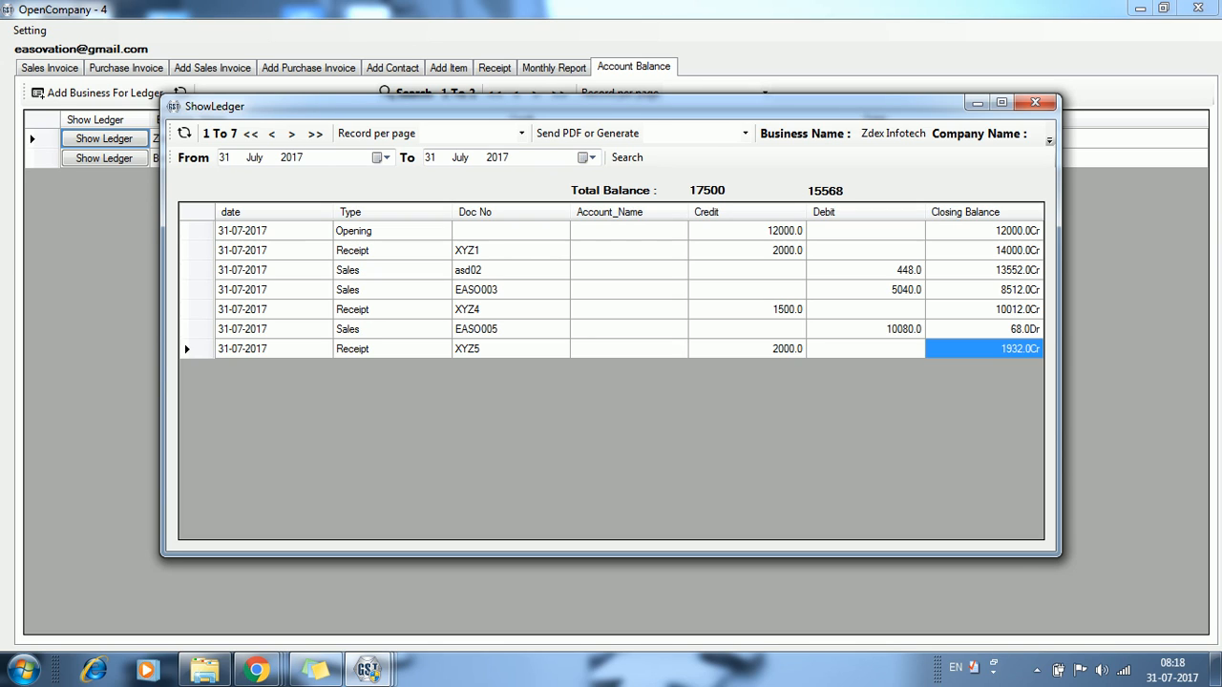
pyautogui.click(984, 330)
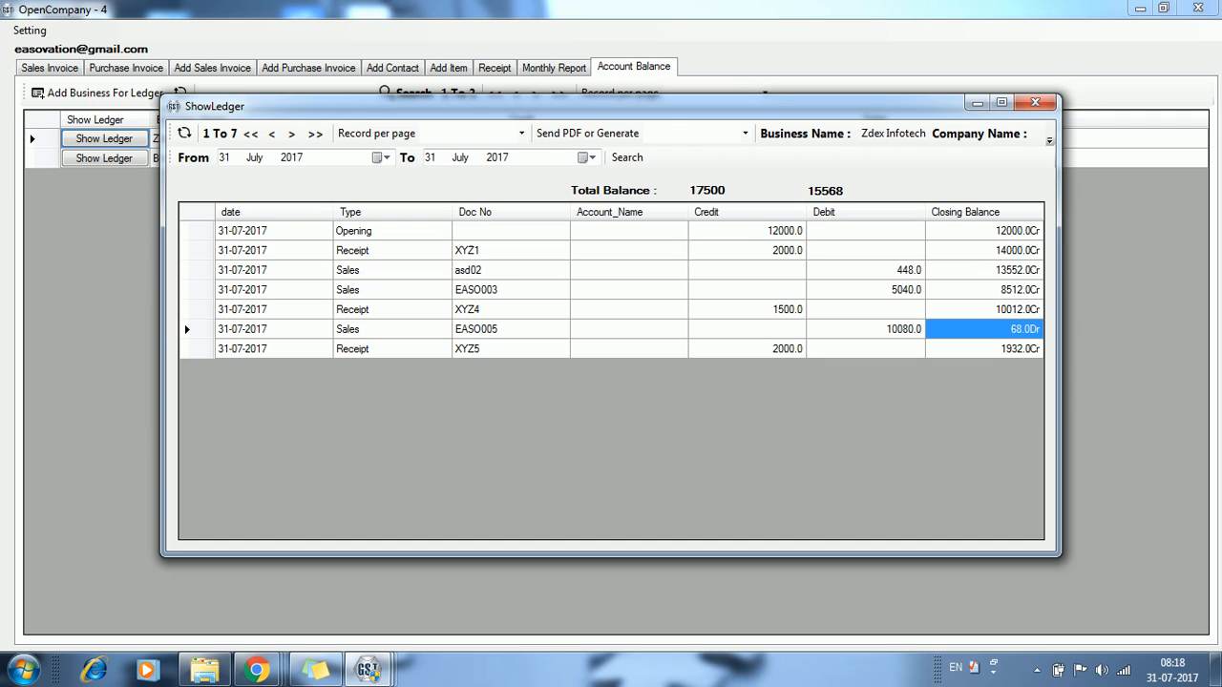
# Generate a PDF of the Zdex Infotech ledger and save it to the Desktop as ccc.
pyautogui.click(984, 349)
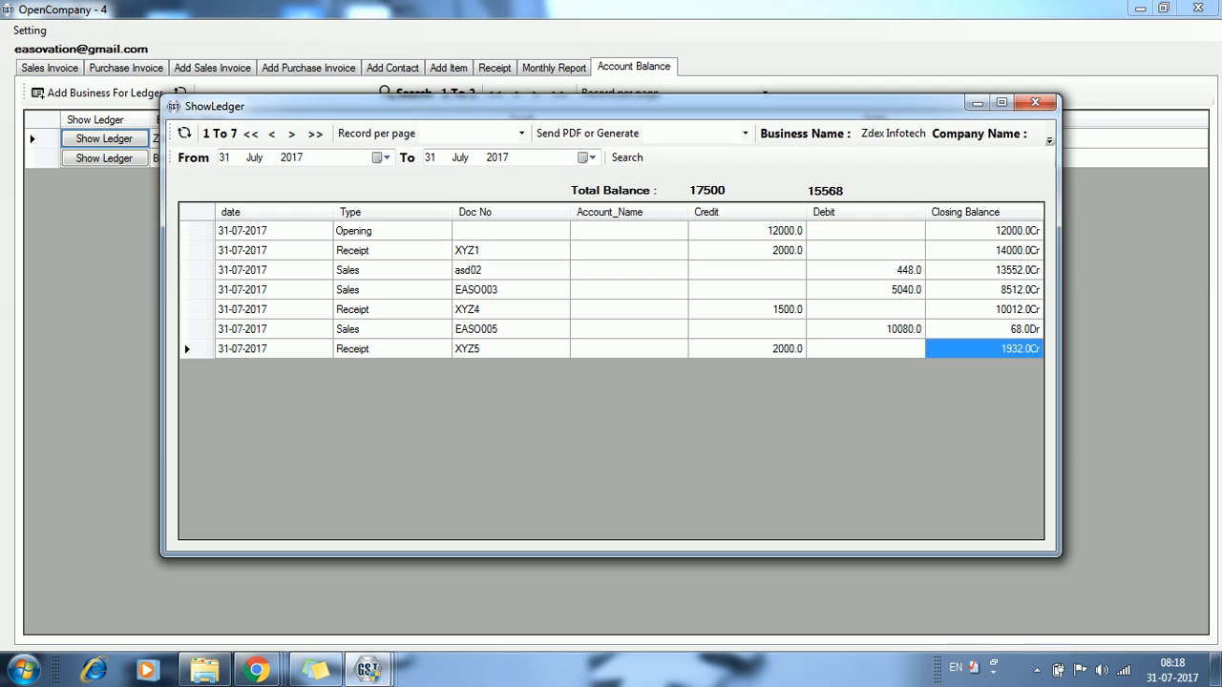
pyautogui.click(745, 133)
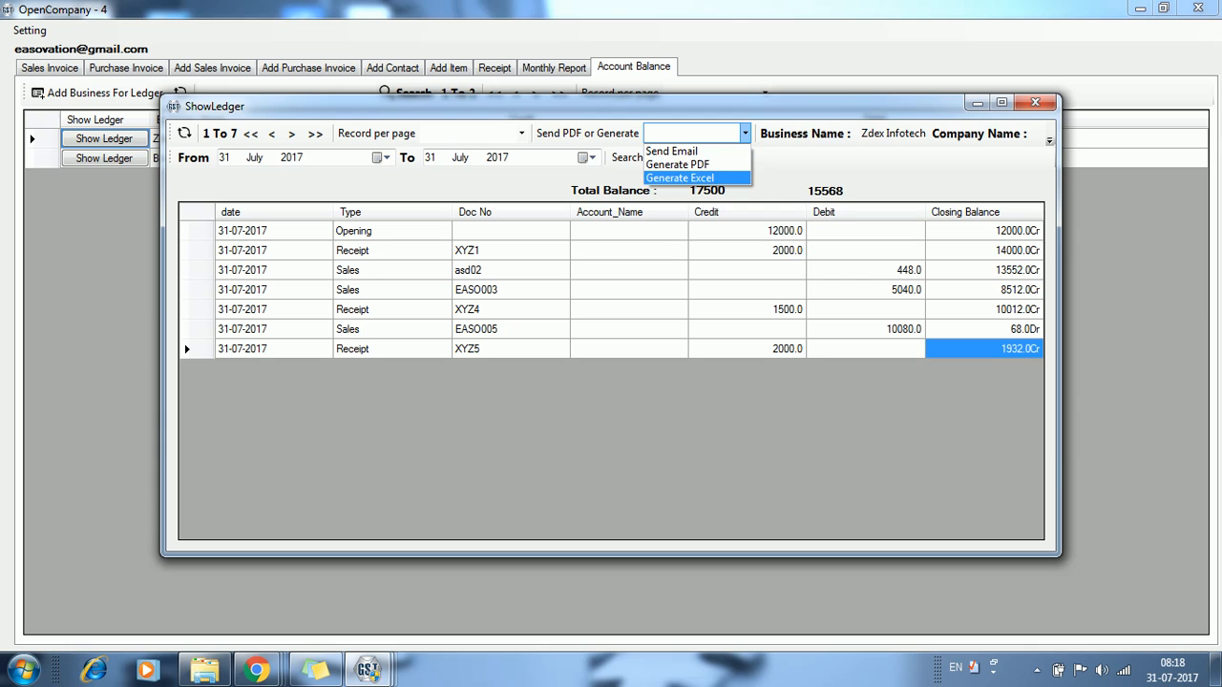
pyautogui.click(678, 164)
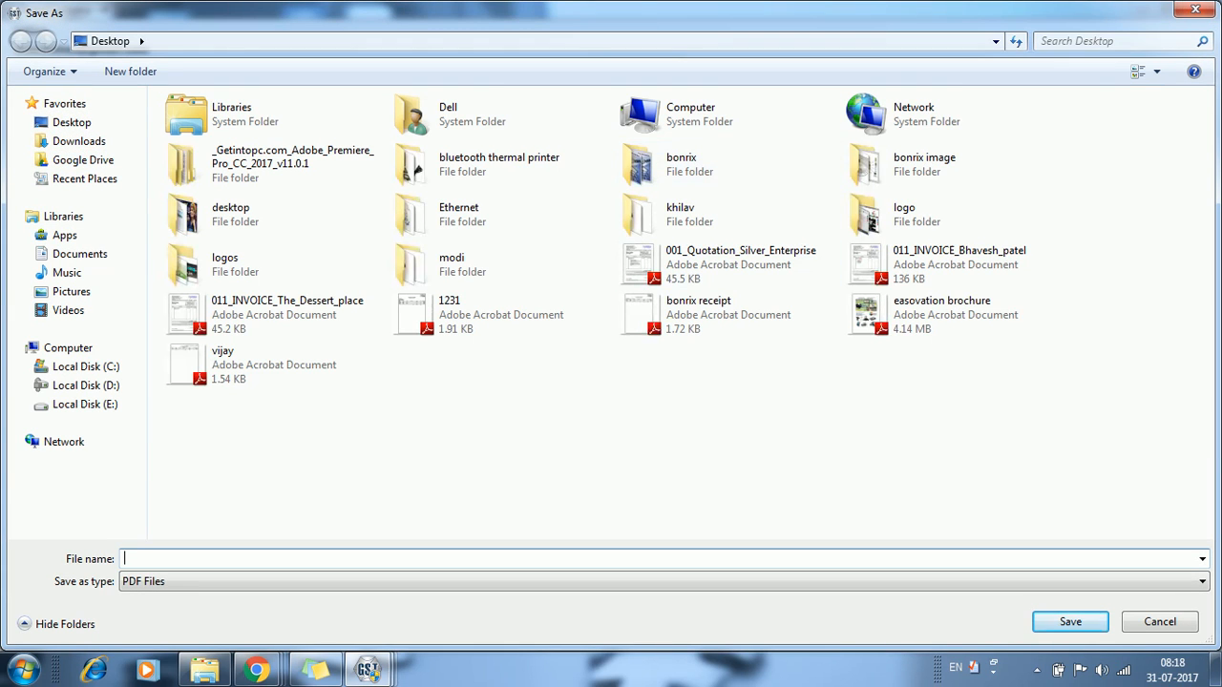
pyautogui.write('ccc')
pyautogui.press('Return')
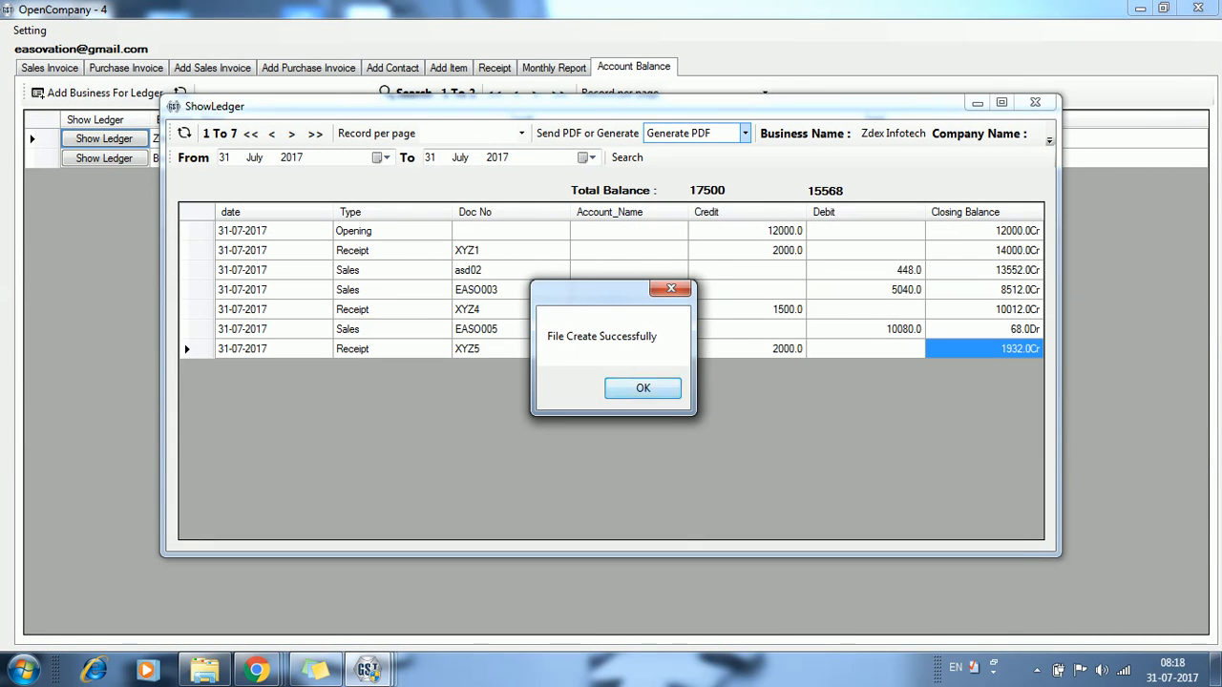
pyautogui.press('Return')
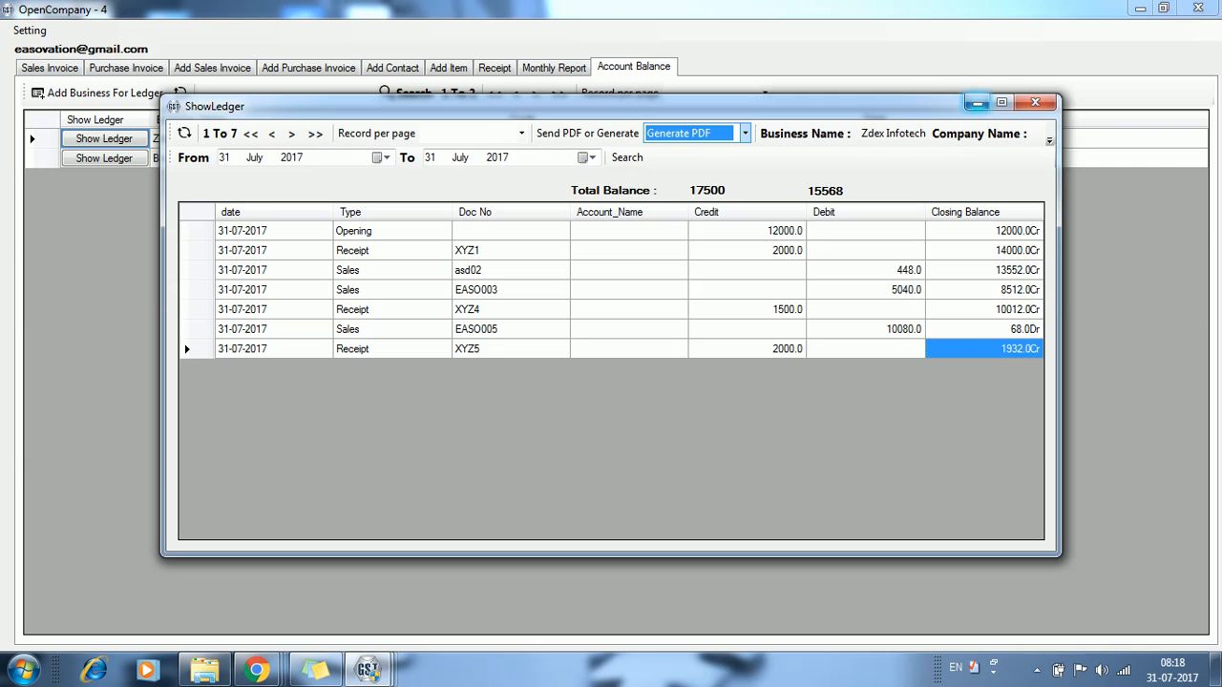
# Minimize the billing windows, open the ccc PDF from the desktop, check its ledger entries and totals, and close it.
pyautogui.click(1034, 102)
pyautogui.click(1197, 7)
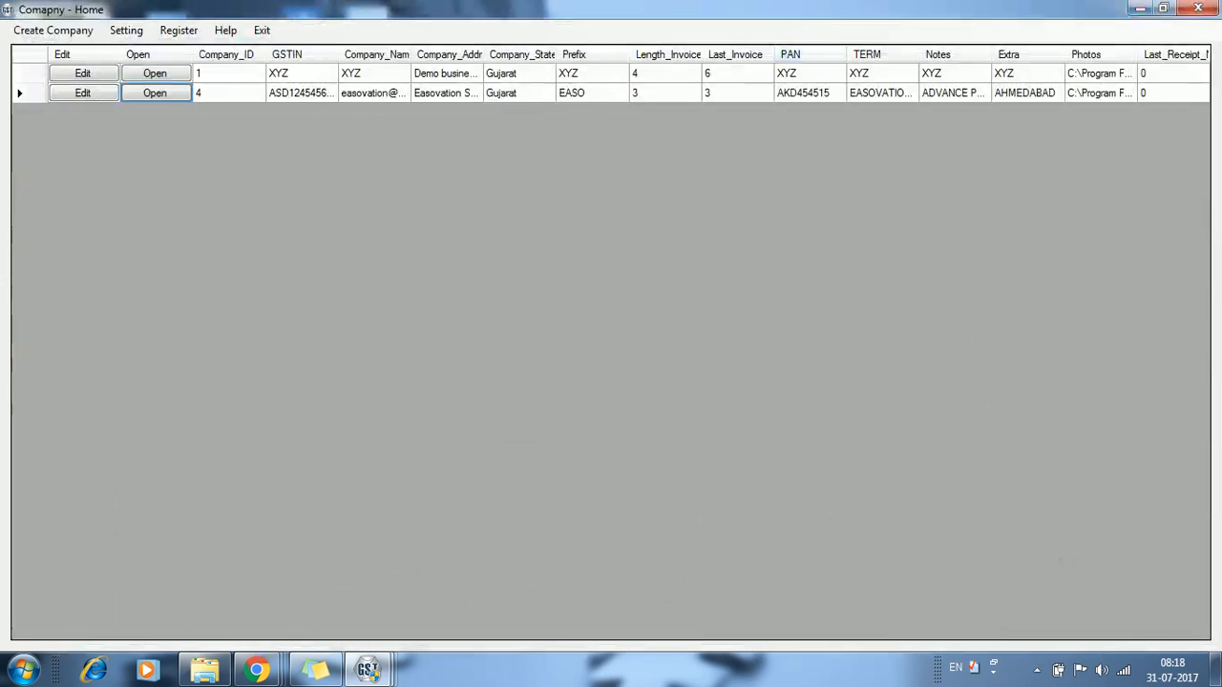
pyautogui.click(1140, 8)
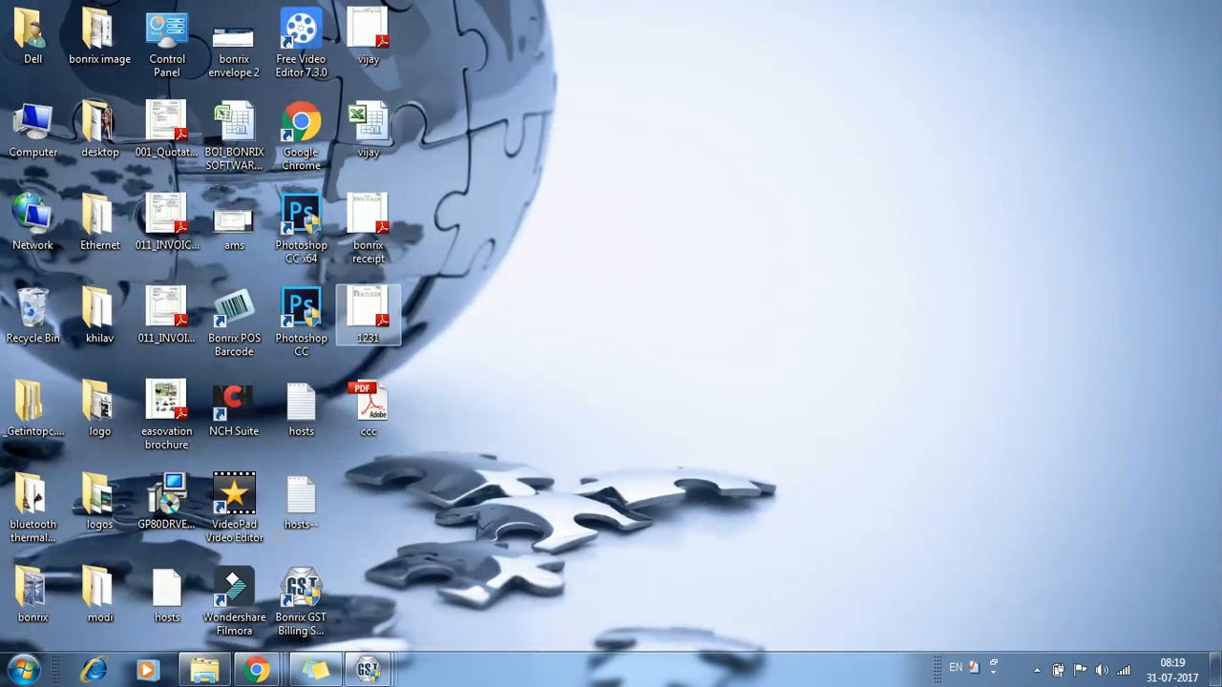
pyautogui.doubleClick(374, 399)
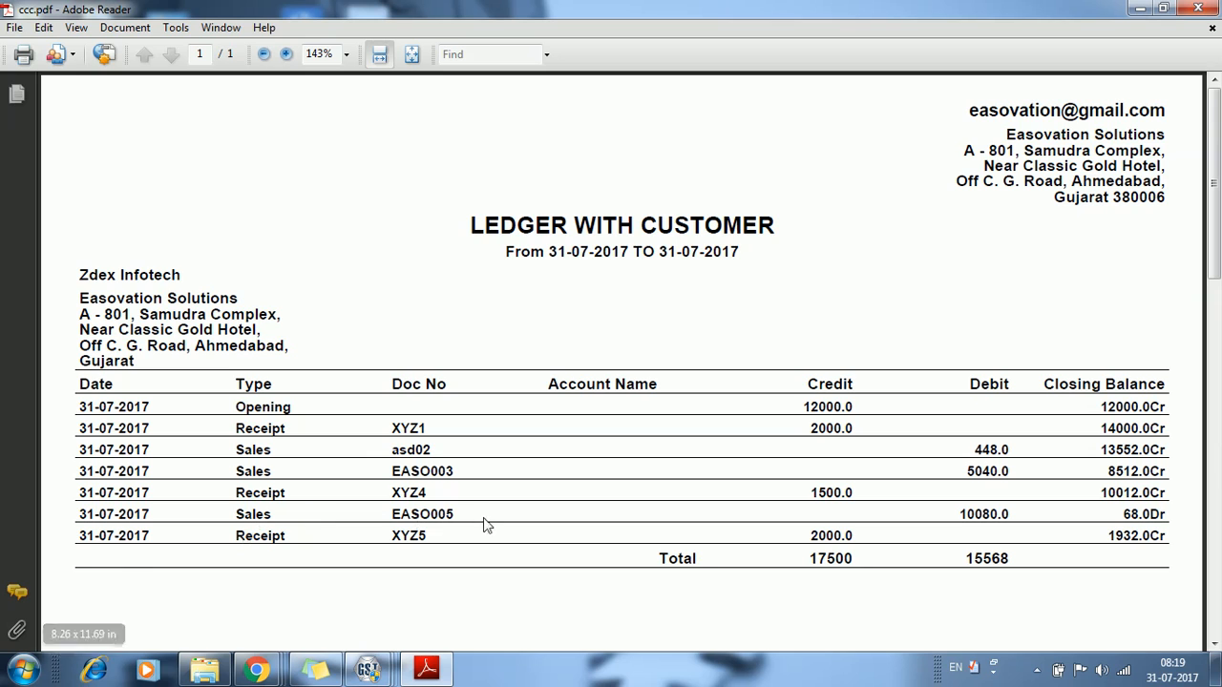
pyautogui.click(1206, 7)
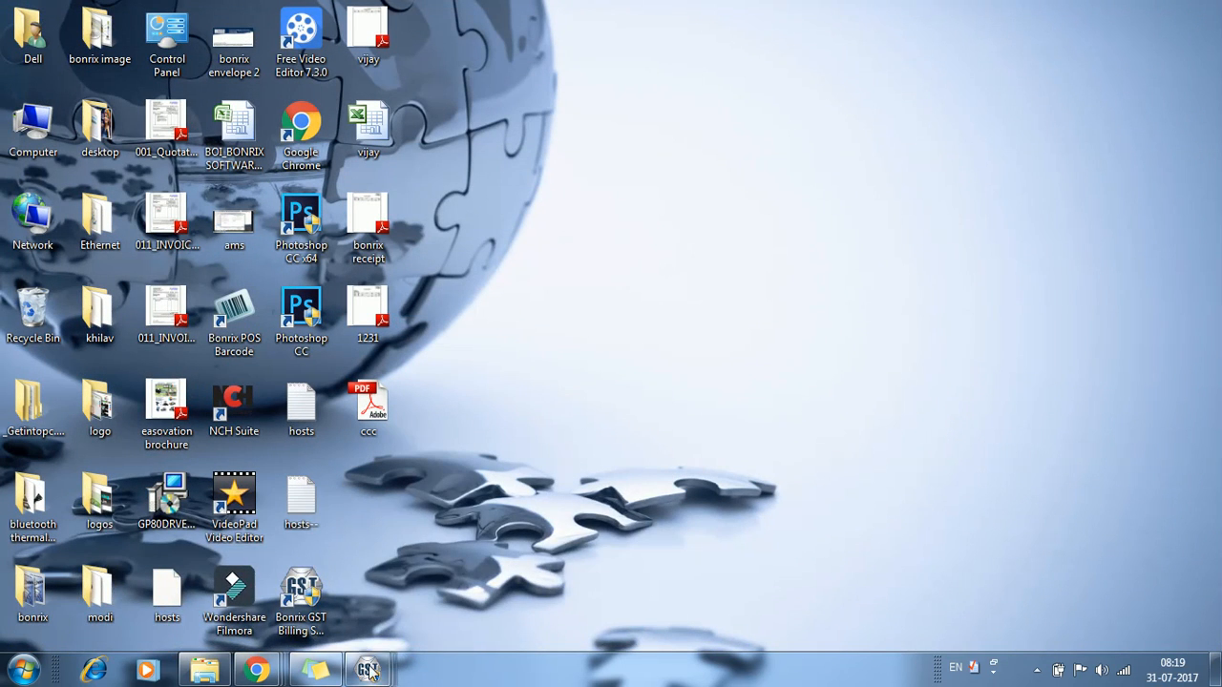
# Return to the OpenCompany window of the billing program and start a new sales invoice for customer Zdex Infotech.
pyautogui.moveTo(349, 651)
pyautogui.click(172, 563)
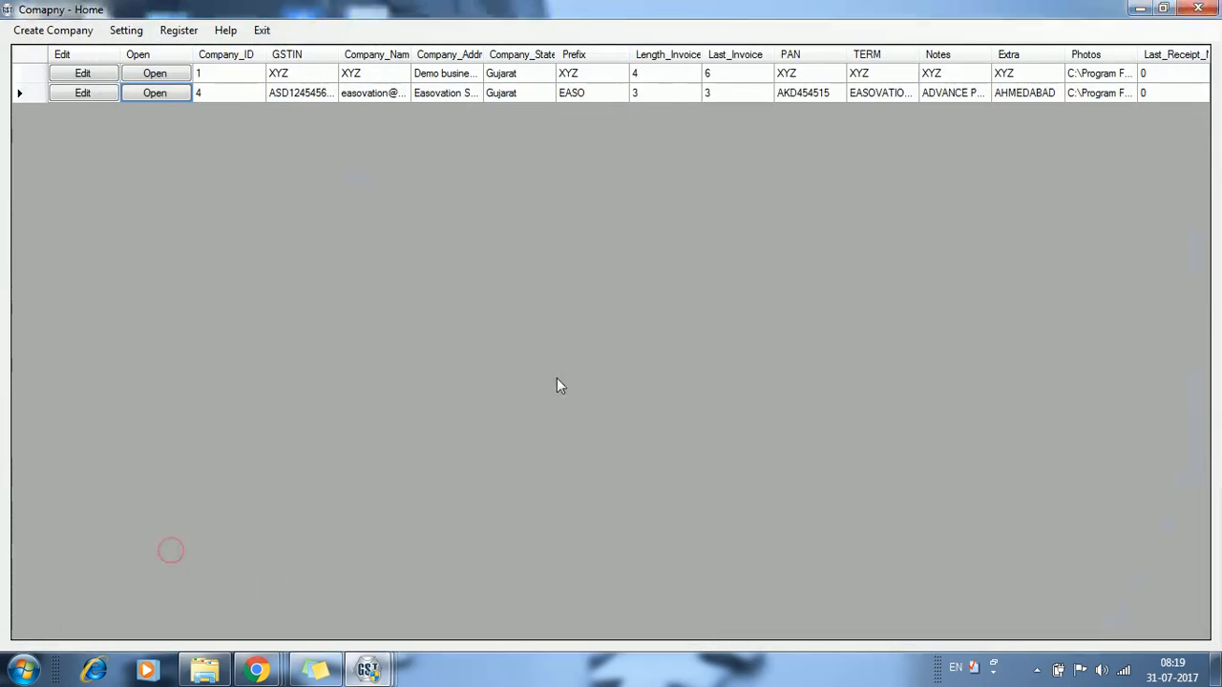
pyautogui.moveTo(366, 665)
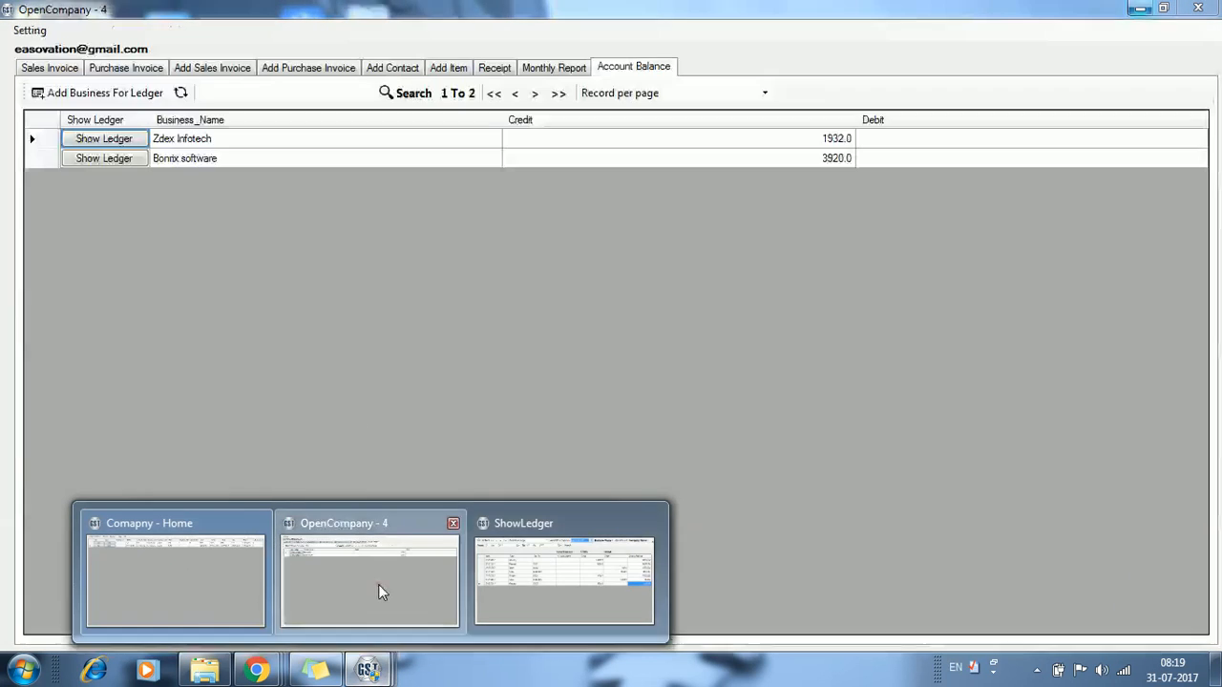
pyautogui.click(378, 584)
pyautogui.click(71, 70)
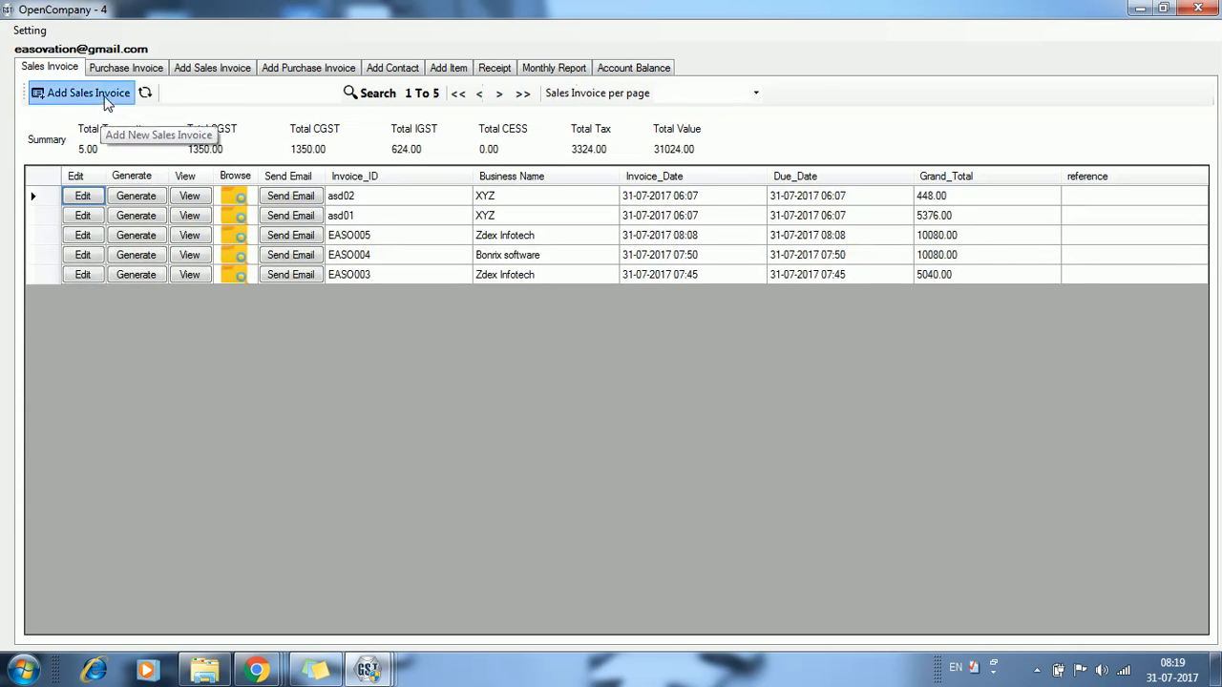
pyautogui.click(103, 95)
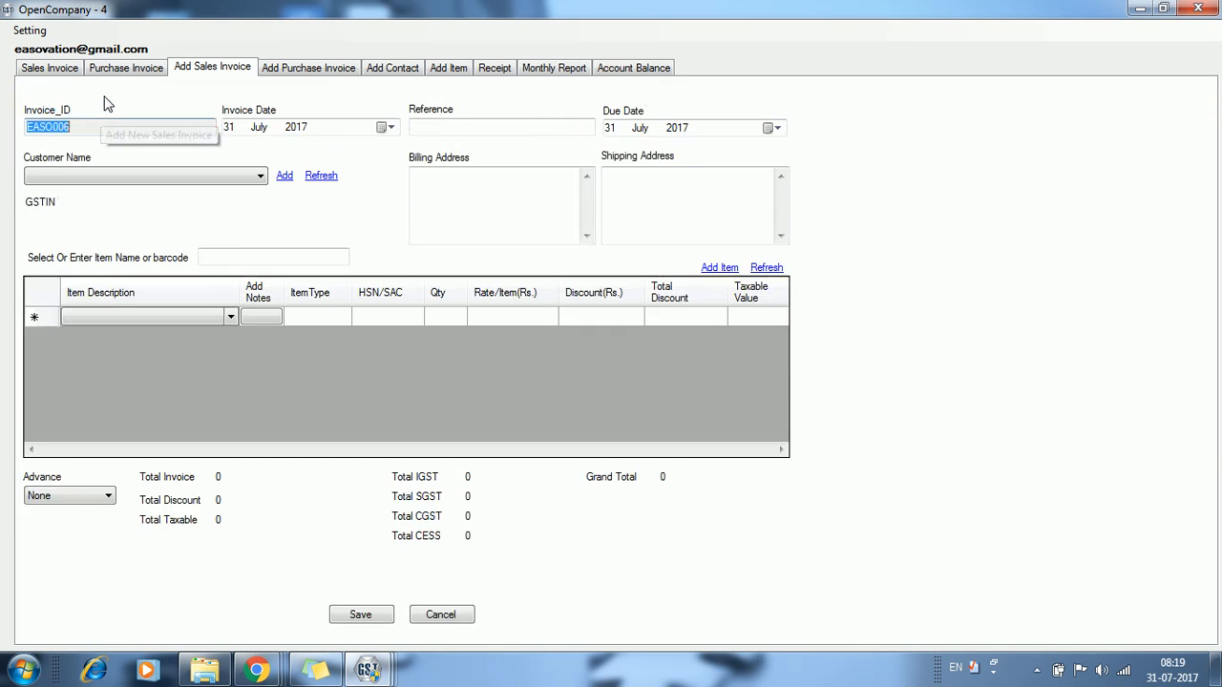
pyautogui.click(204, 178)
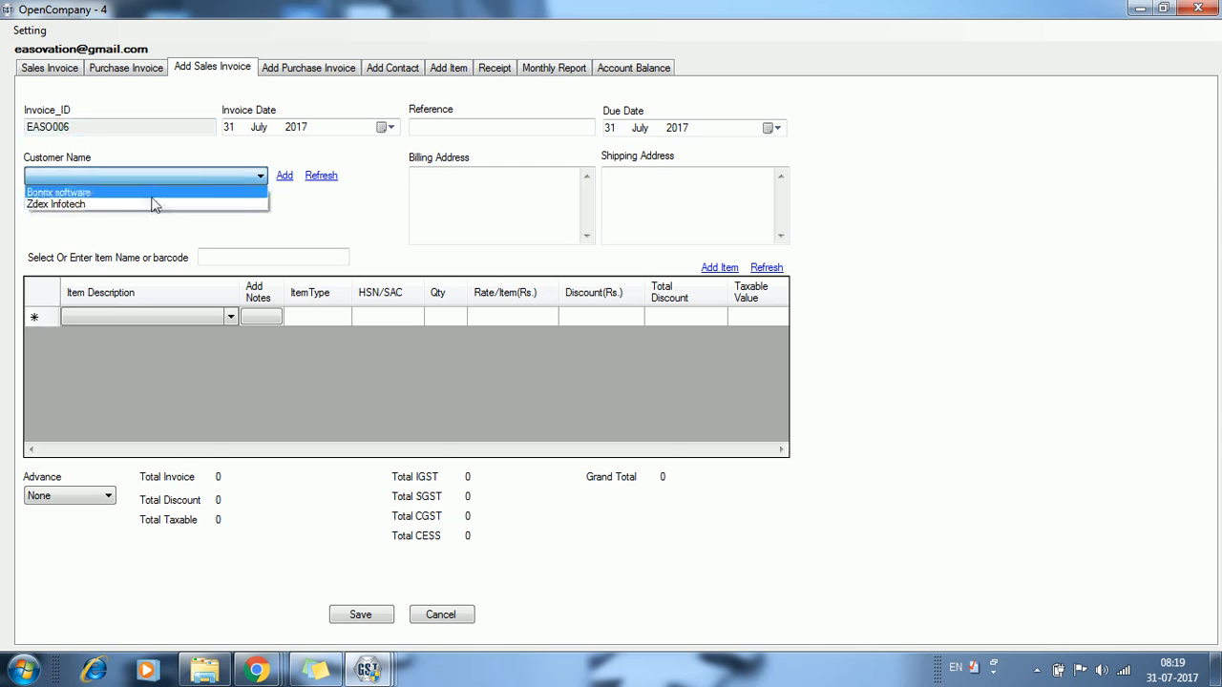
pyautogui.click(122, 206)
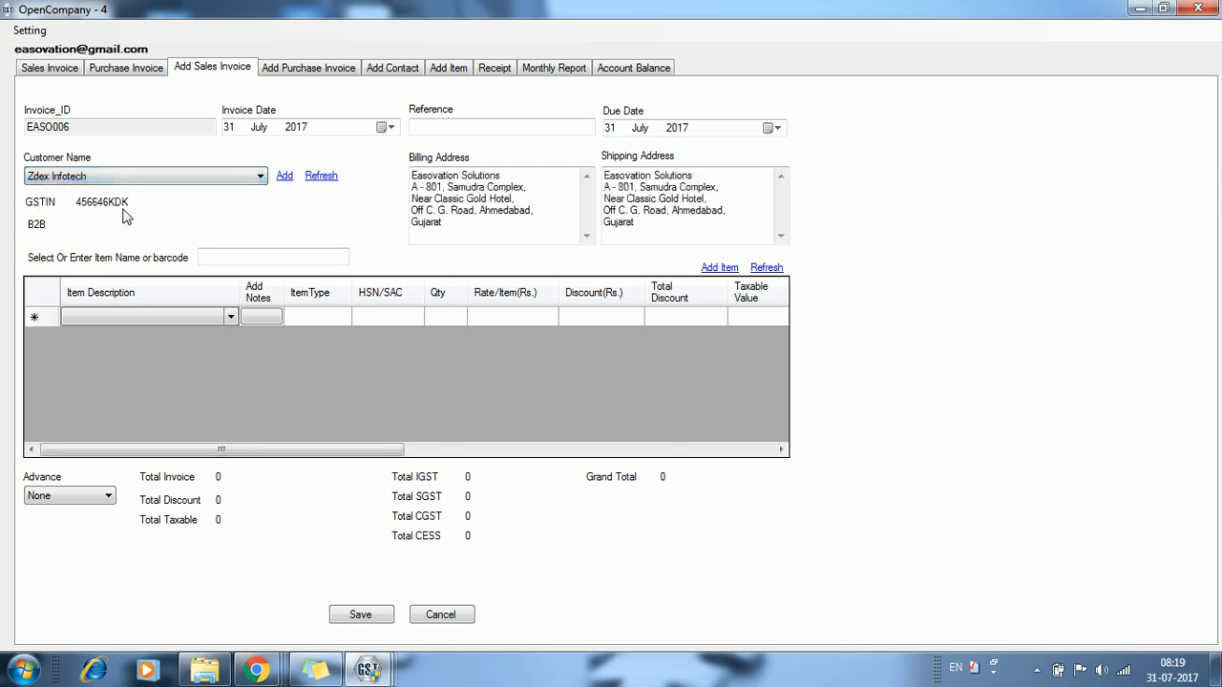
# Add one Billing Software item to the invoice, check its tax amounts and total, and save the invoice to the ledger and account.
pyautogui.click(200, 316)
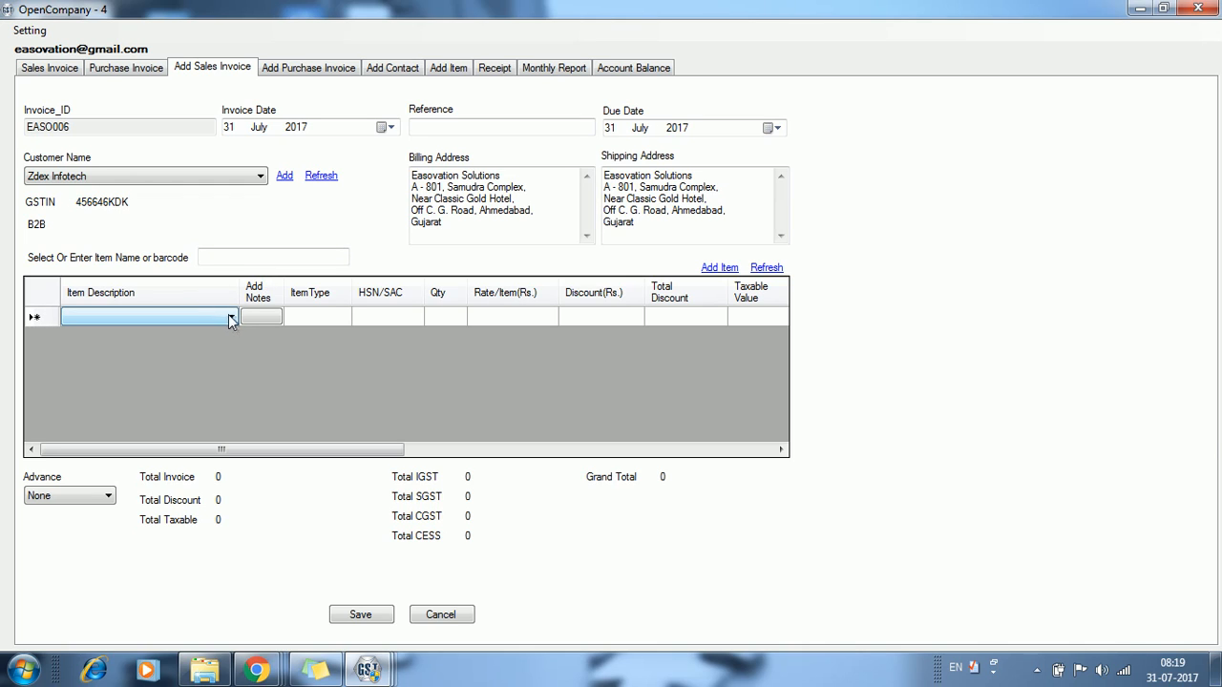
pyautogui.click(230, 317)
pyautogui.click(175, 332)
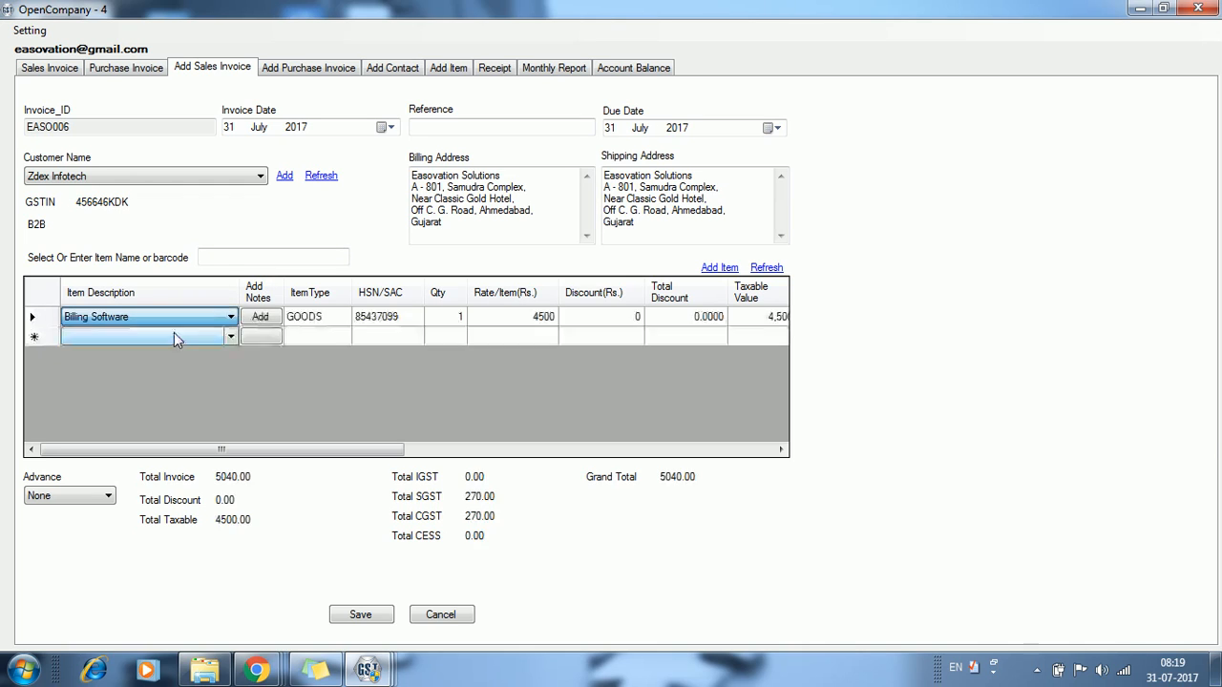
pyautogui.moveTo(277, 449); pyautogui.dragTo(665, 423)
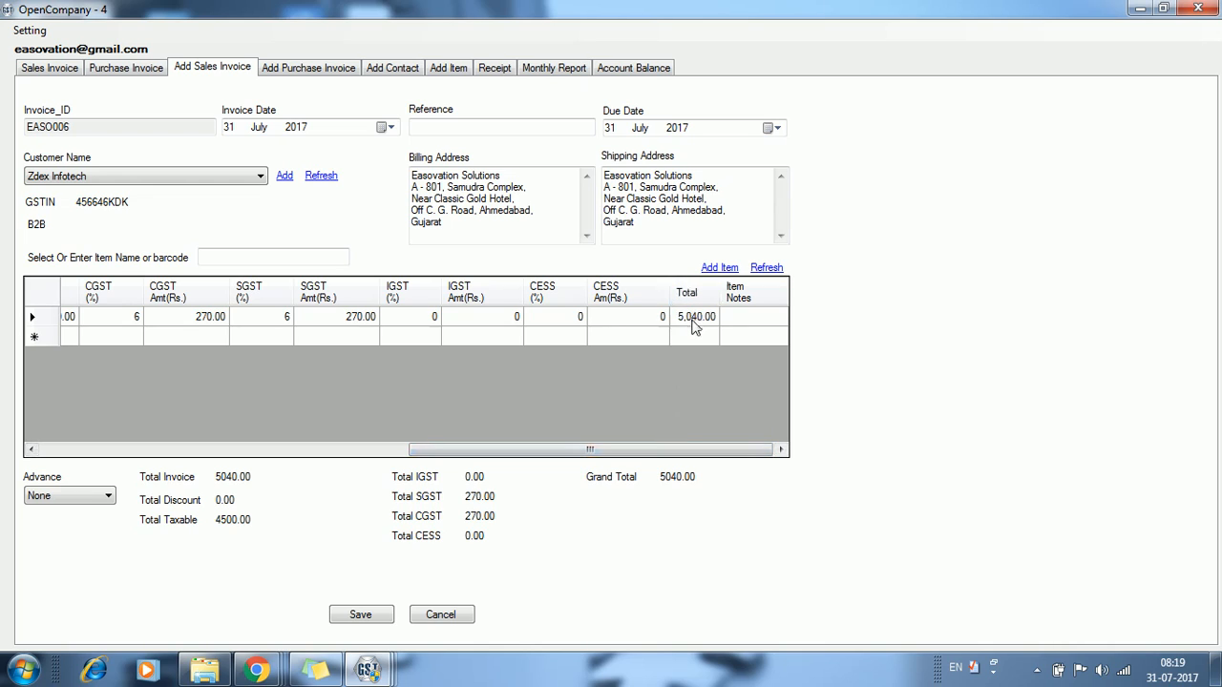
pyautogui.click(369, 618)
pyautogui.click(612, 391)
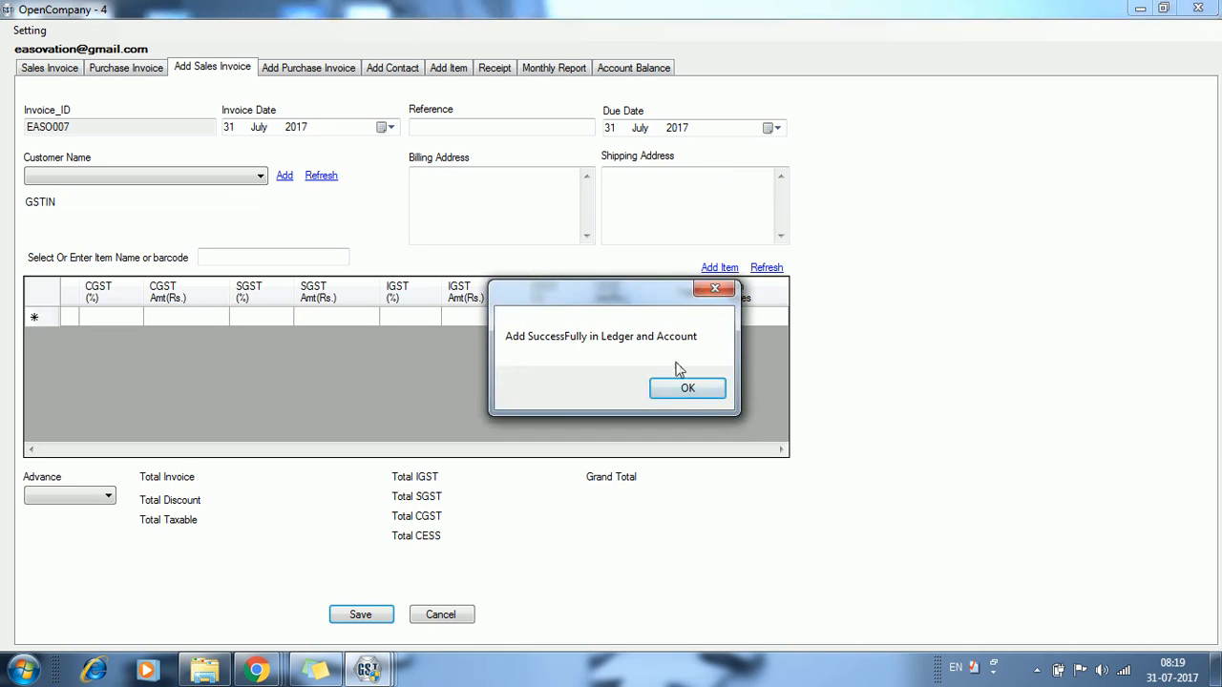
pyautogui.click(668, 386)
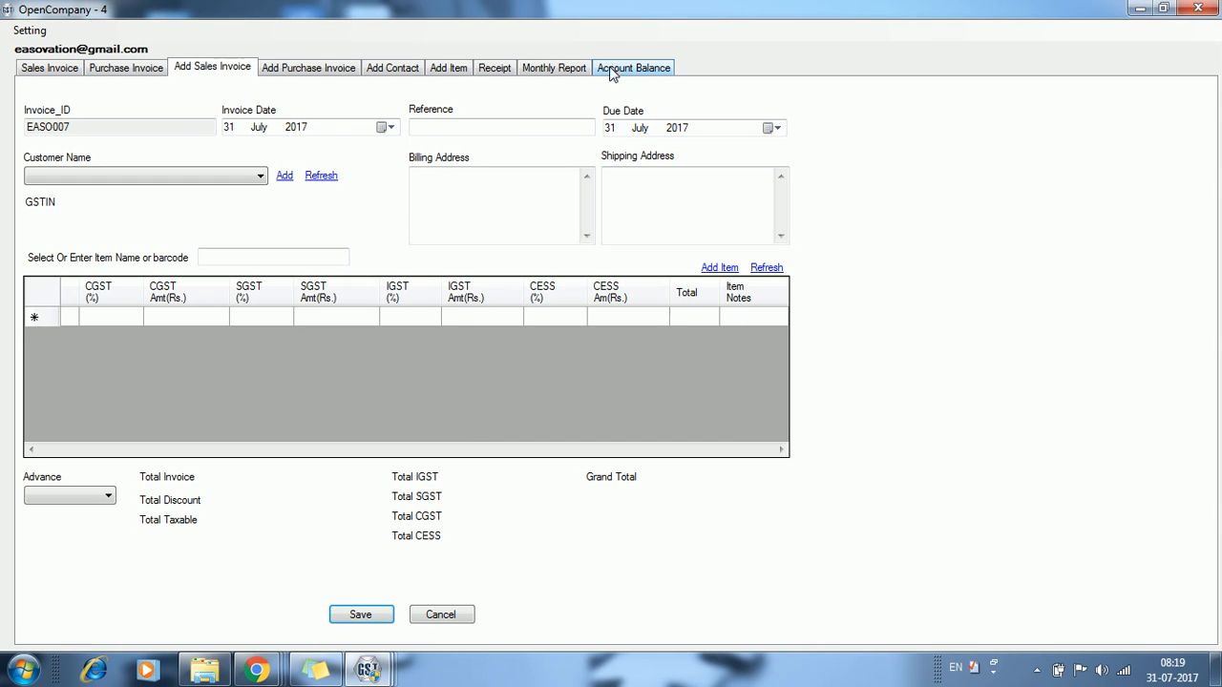
# Show the Zdex Infotech ledger from the account balances, check the new sale's debit and closing balance, and close the ledger.
pyautogui.click(612, 70)
pyautogui.click(131, 141)
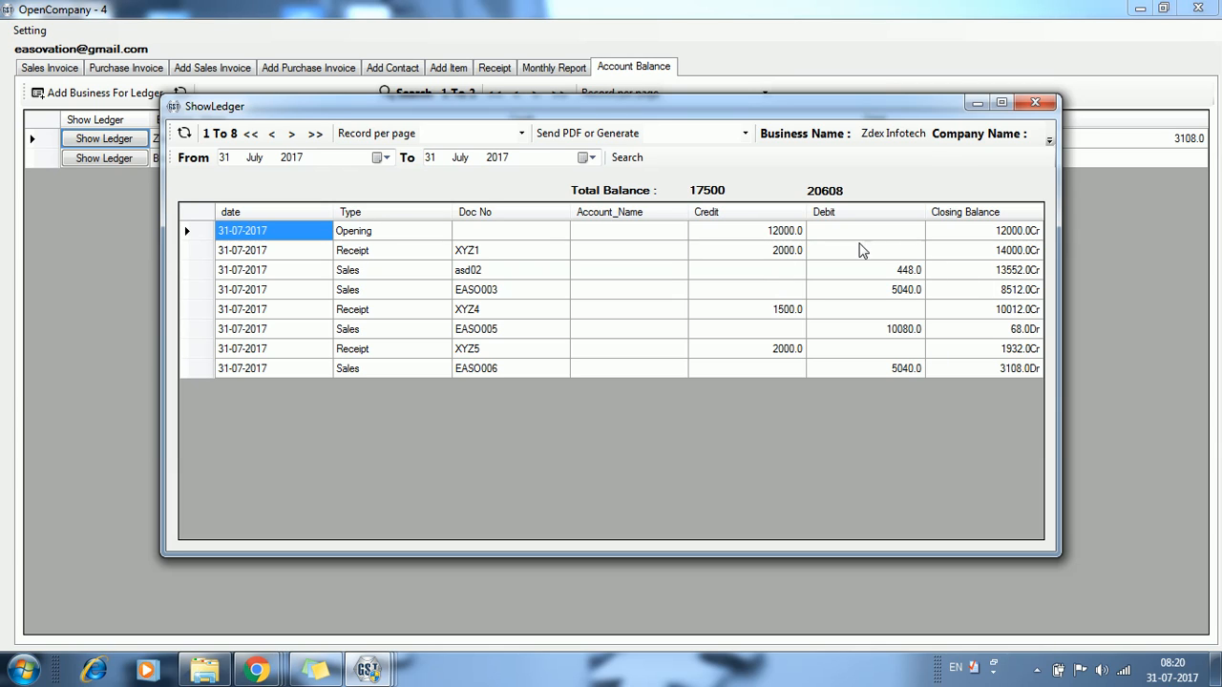
pyautogui.click(1039, 101)
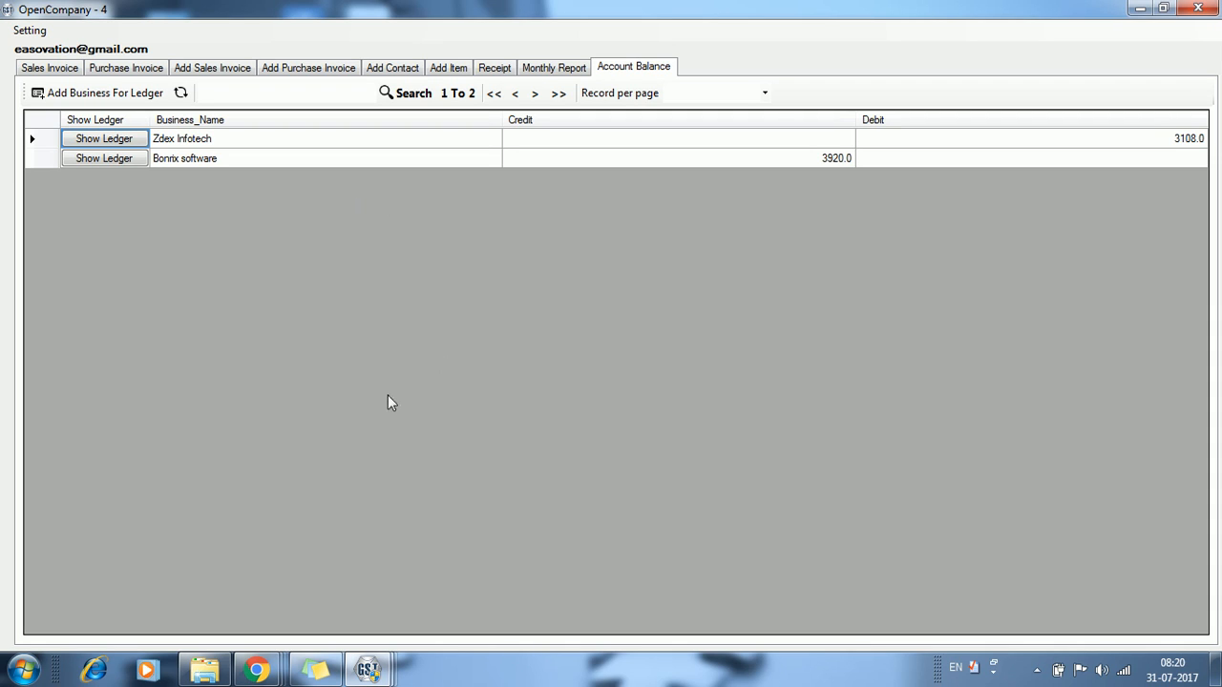
pyautogui.hotkey('ctrl', 'End')
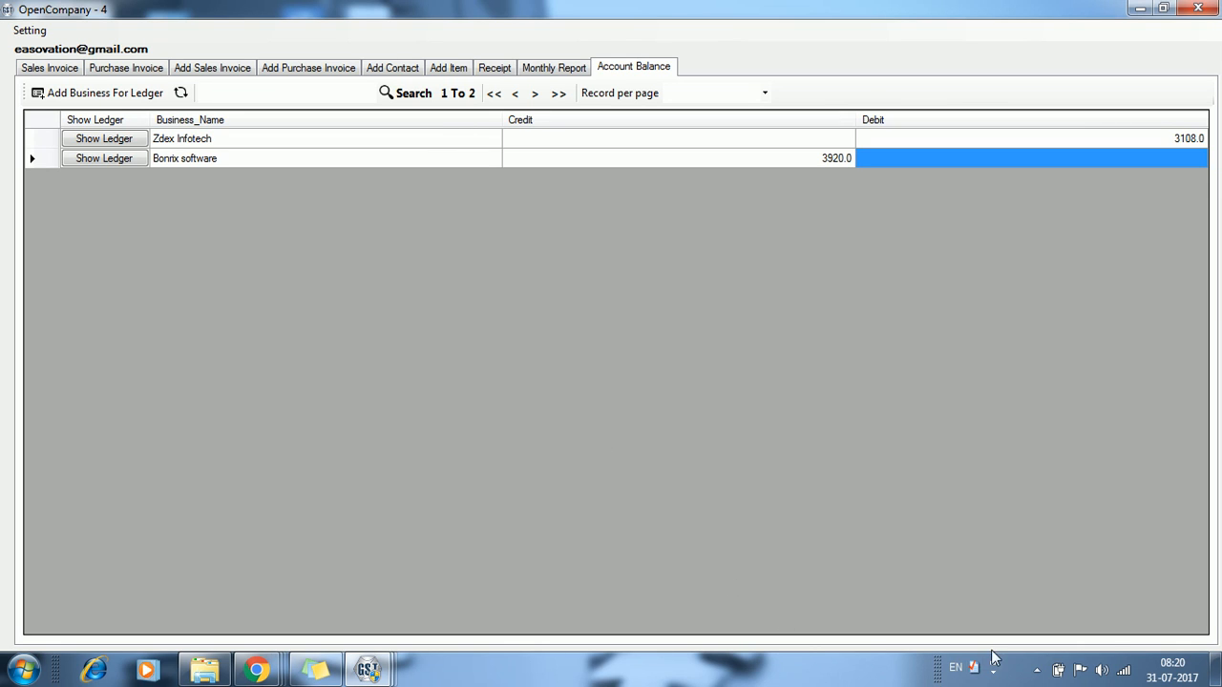
pyautogui.click(1036, 670)
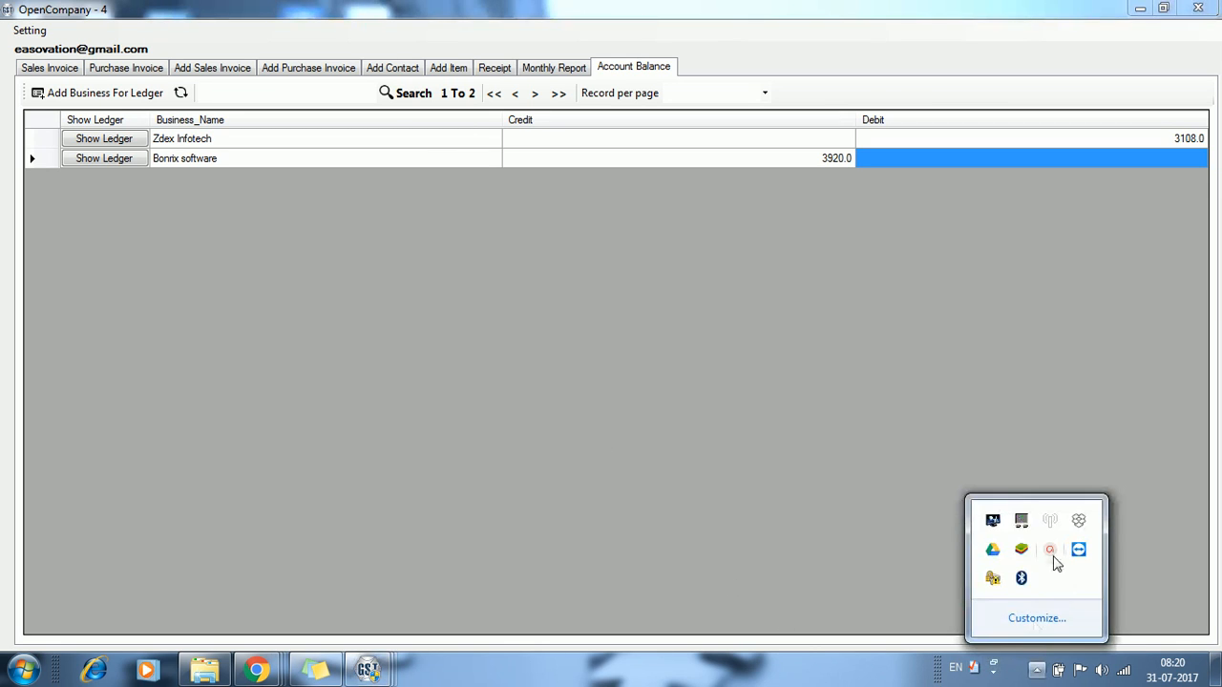
pyautogui.click(1052, 552)
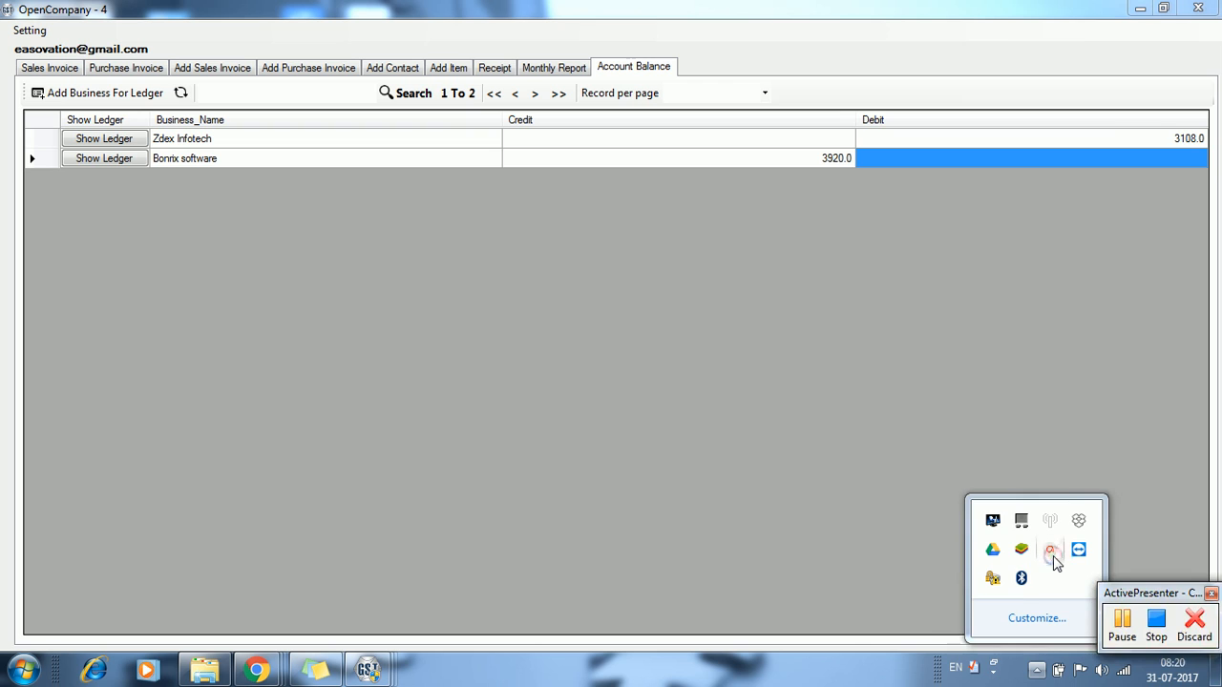
pyautogui.click(1196, 630)
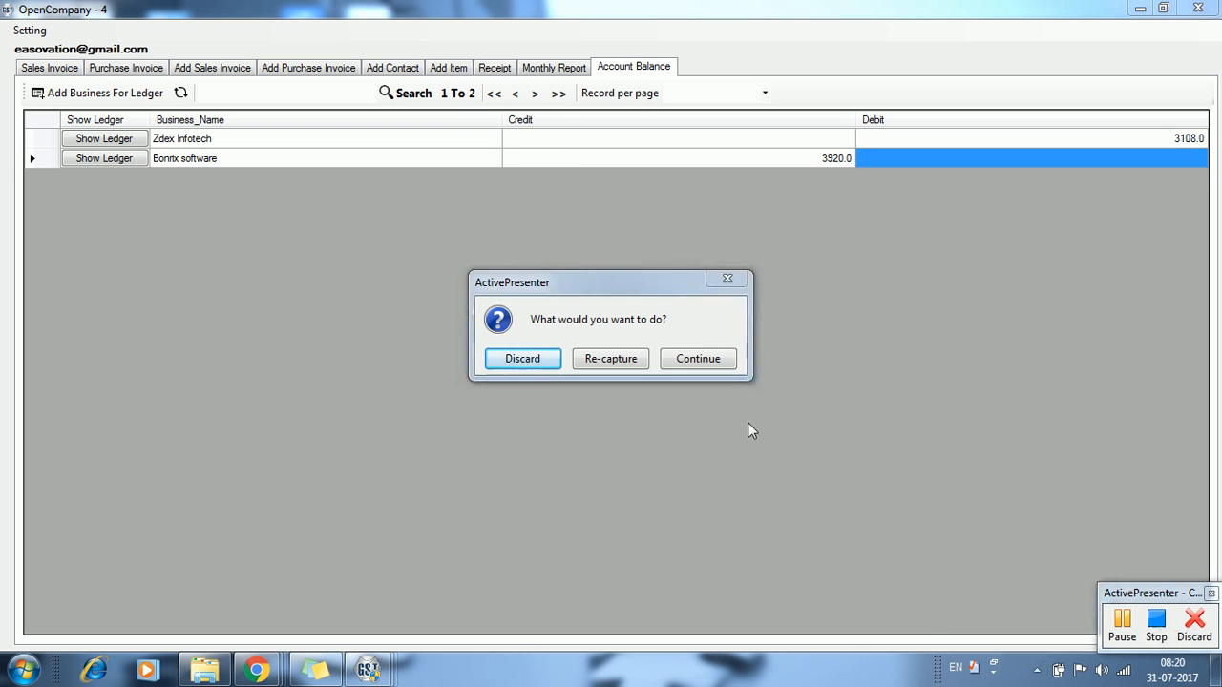
pyautogui.click(728, 279)
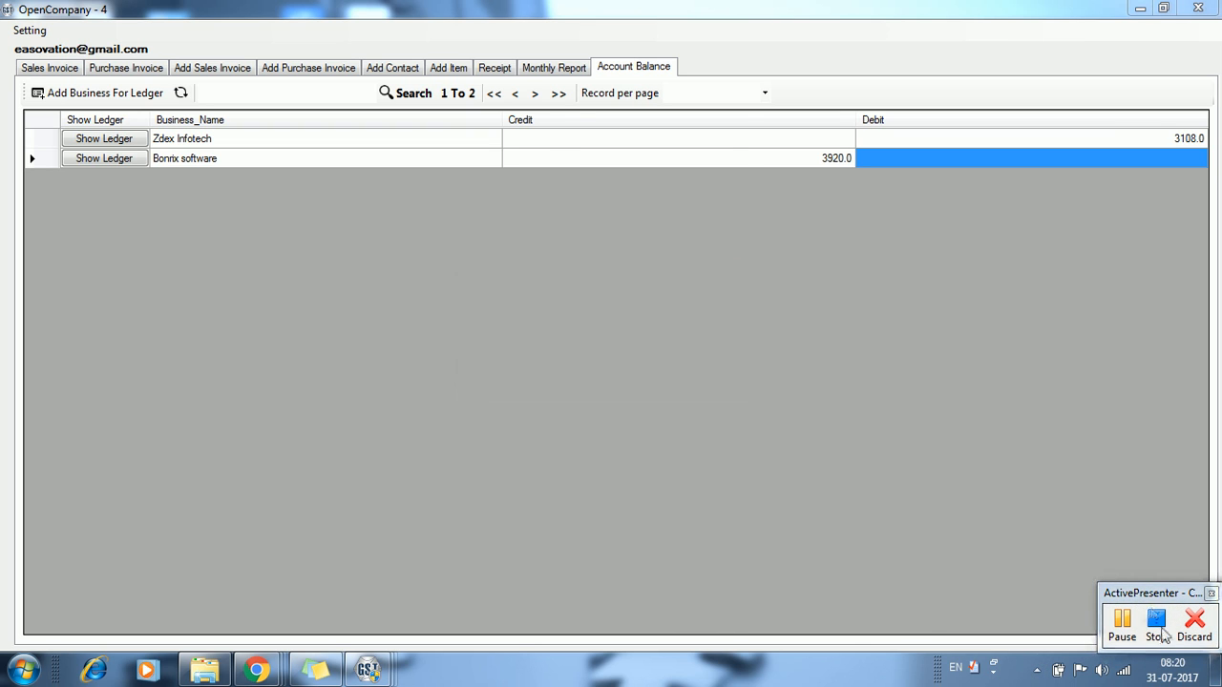
pyautogui.click(1157, 630)
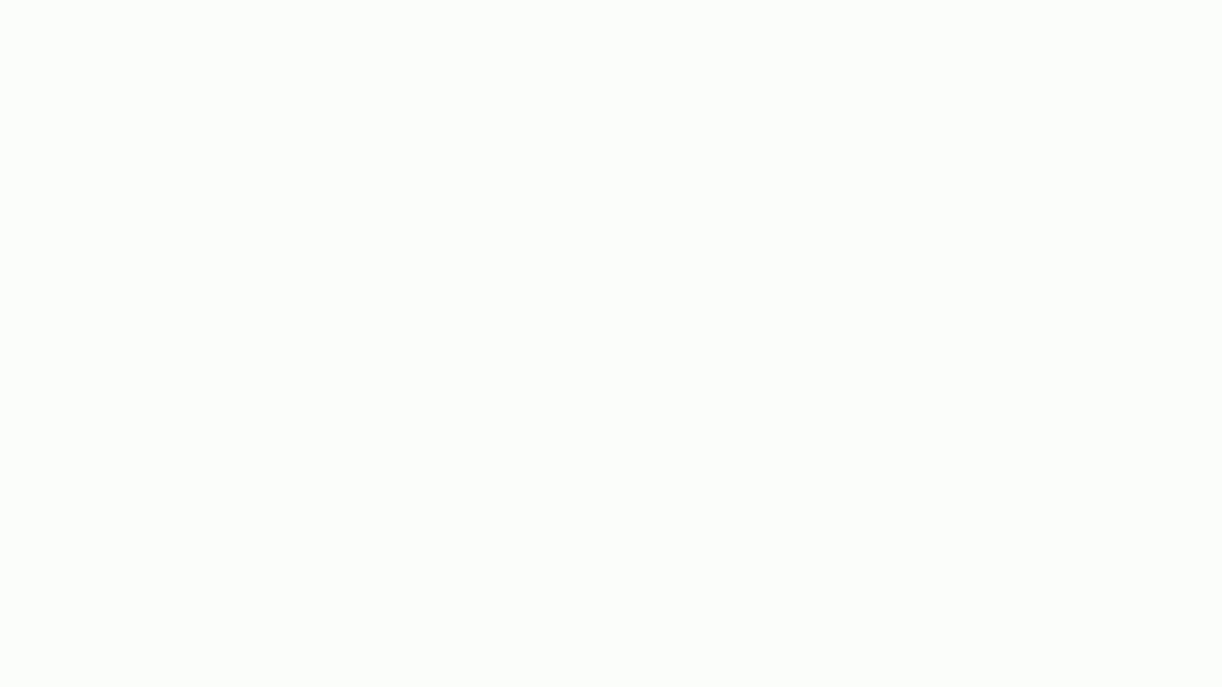